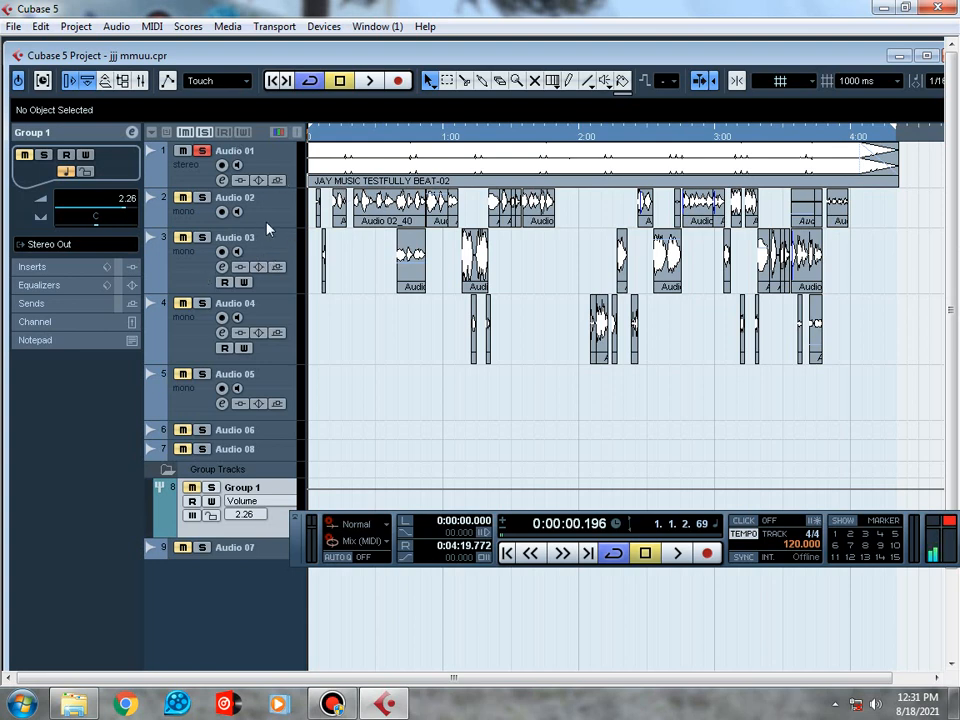
# Take the Audio 01 beat track out of solo, mute it, and play back the vocal tracks alone
pyautogui.press('space')
pyautogui.press('space')
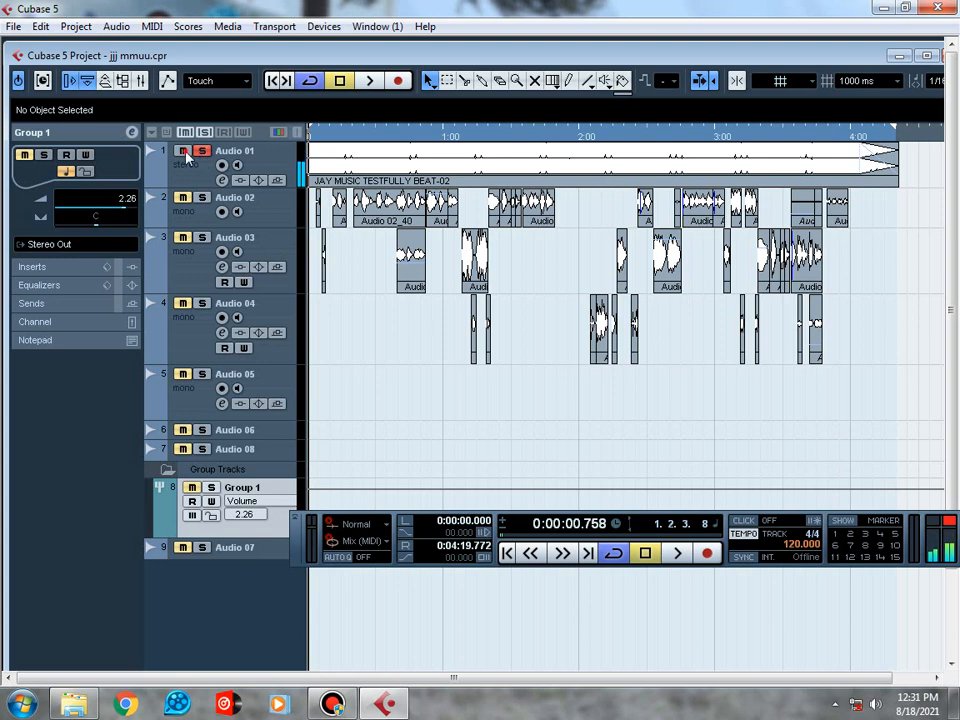
pyautogui.click(186, 152)
pyautogui.press('space')
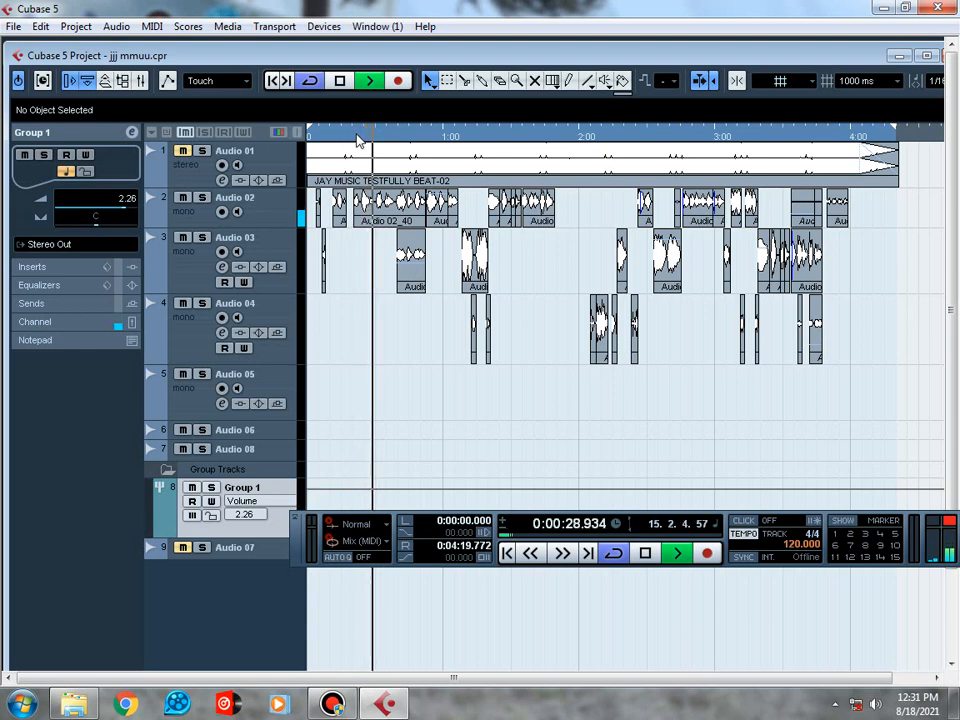
pyautogui.press('space')
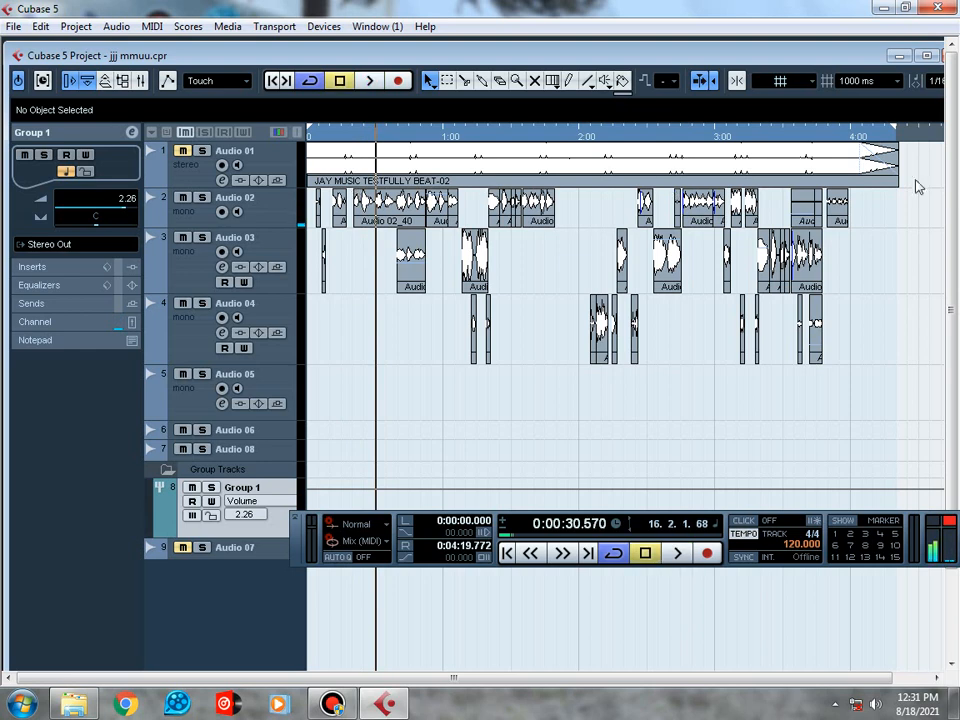
# Set the cycle range from about 0:19.9 to 0:52.2 over the first long vocal section and play it back
pyautogui.moveTo(896, 135)
pyautogui.mouseDown()
pyautogui.moveTo(507, 183)
pyautogui.moveTo(428, 210)
pyautogui.mouseUp()
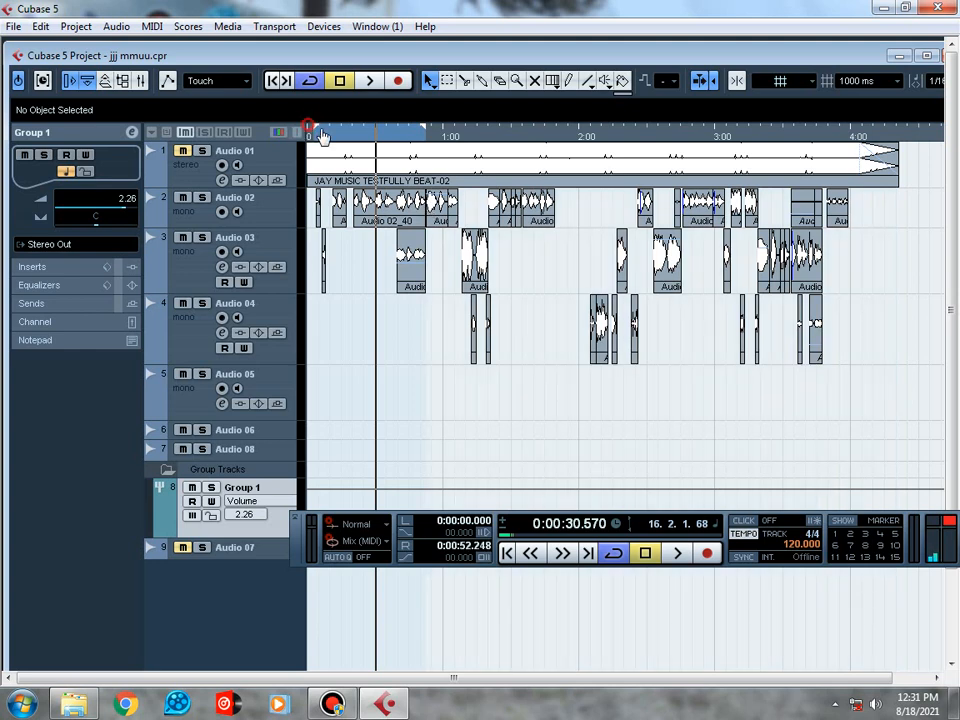
pyautogui.moveTo(310, 127); pyautogui.dragTo(361, 147)
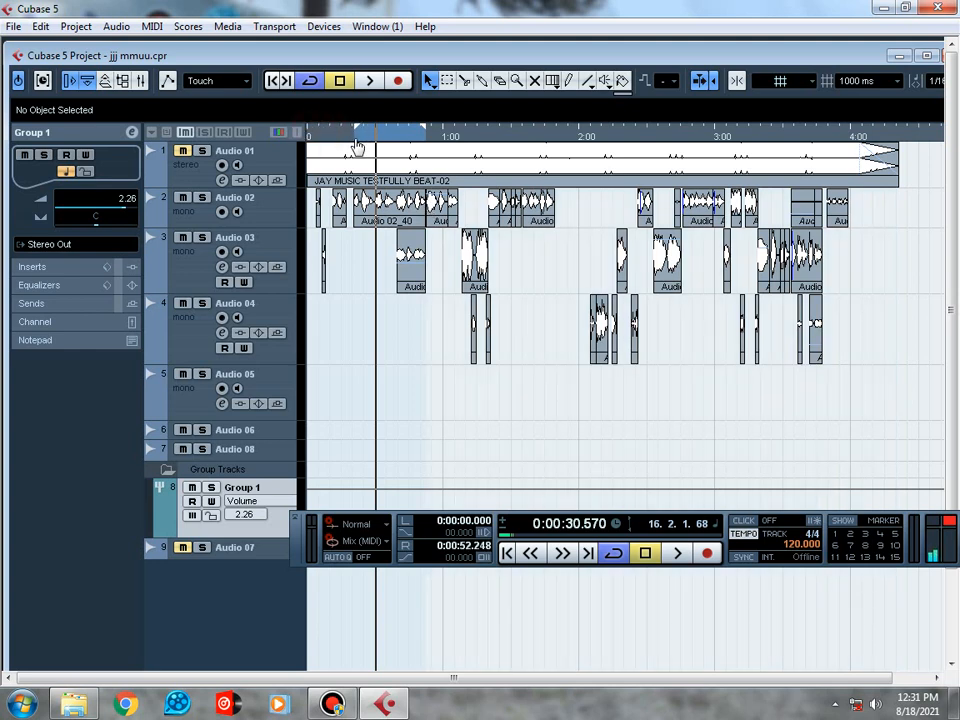
pyautogui.click(357, 135)
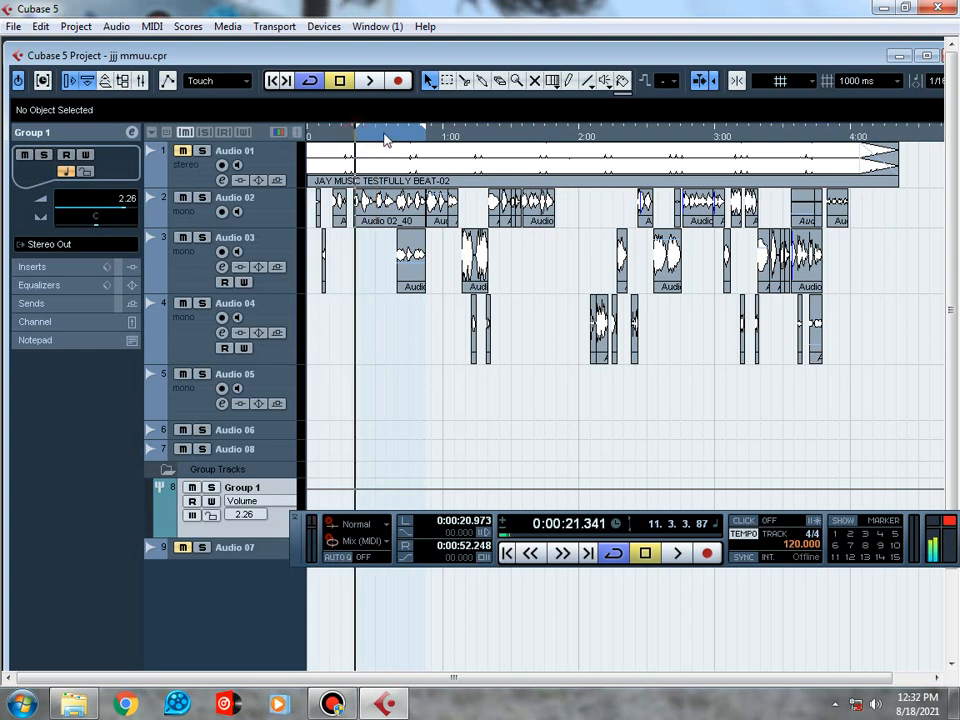
pyautogui.moveTo(353, 135); pyautogui.dragTo(358, 133)
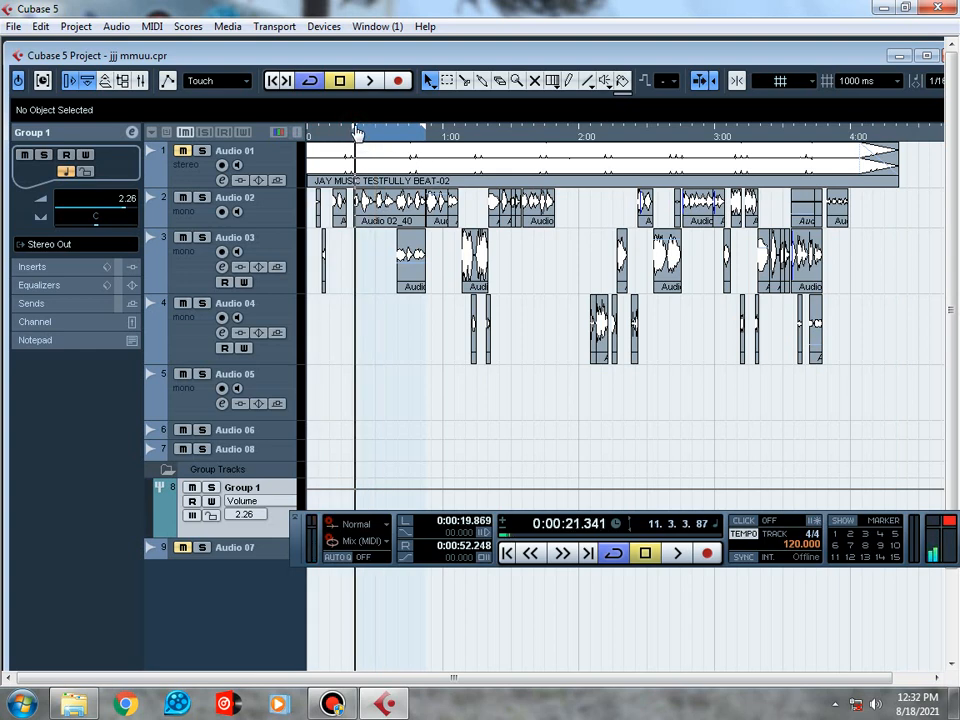
pyautogui.press('space')
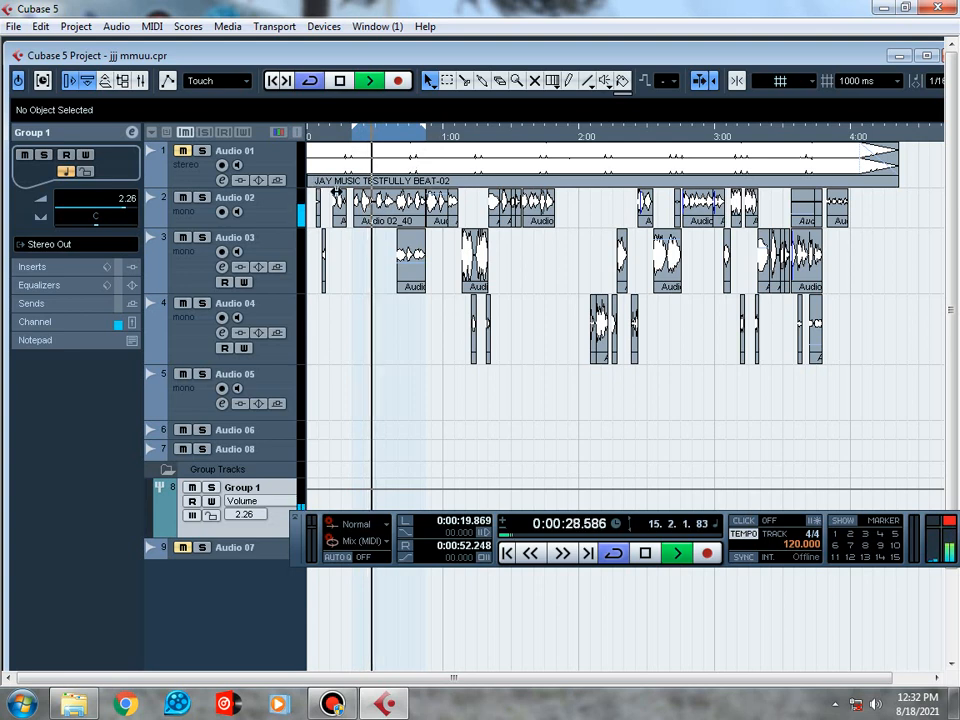
pyautogui.press('space')
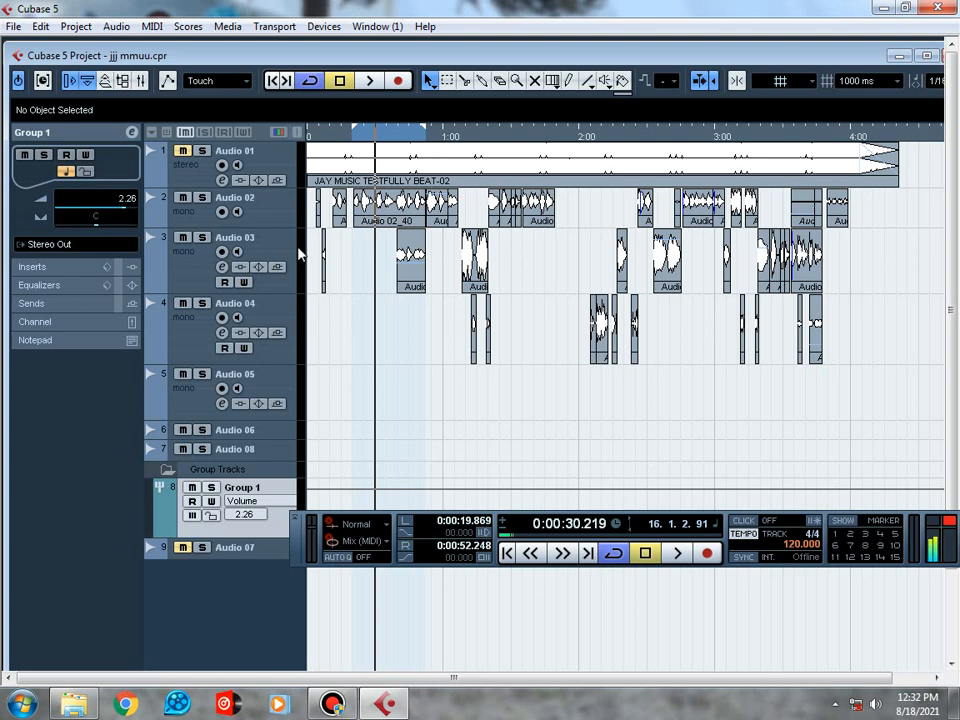
# Check the output routing of vocal tracks Audio 02 to Audio 05 and of the Group 1 track
pyautogui.click(272, 216)
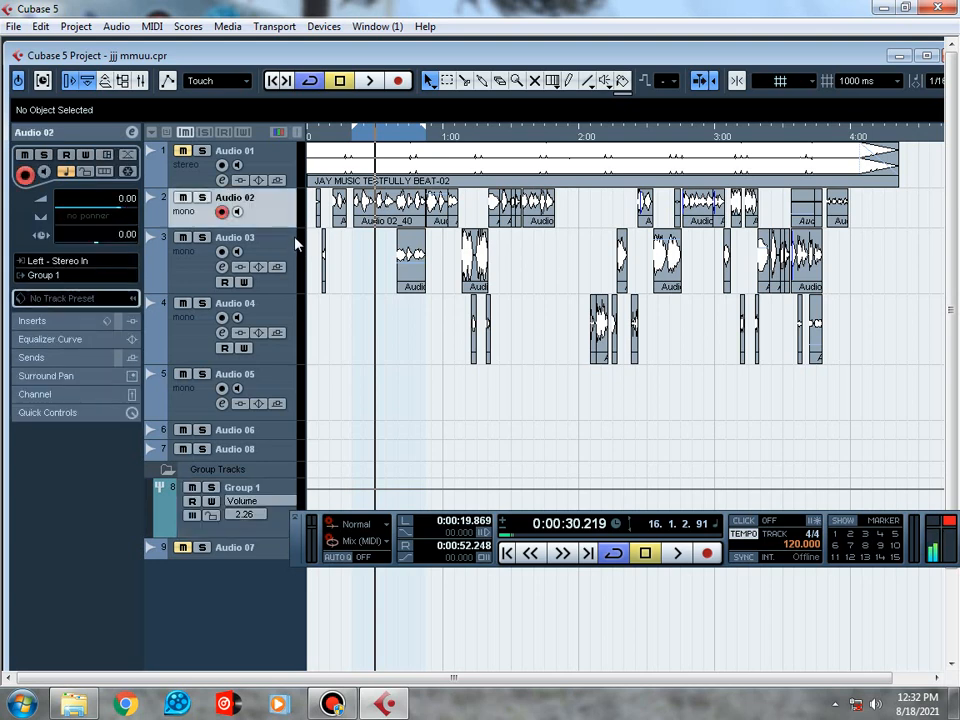
pyautogui.click(278, 248)
pyautogui.click(285, 313)
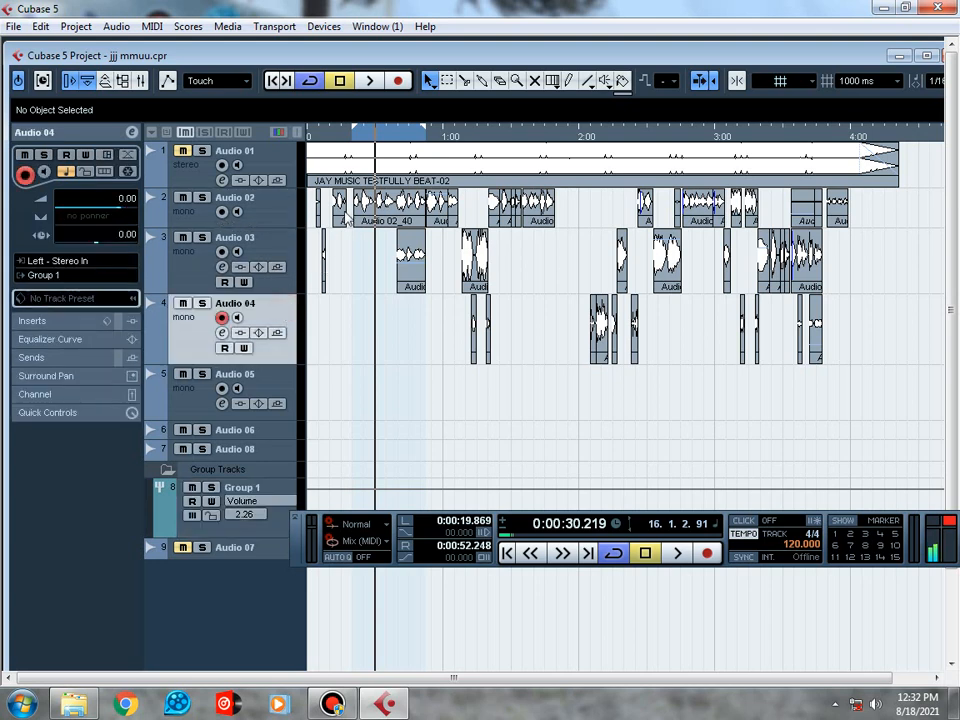
pyautogui.click(272, 494)
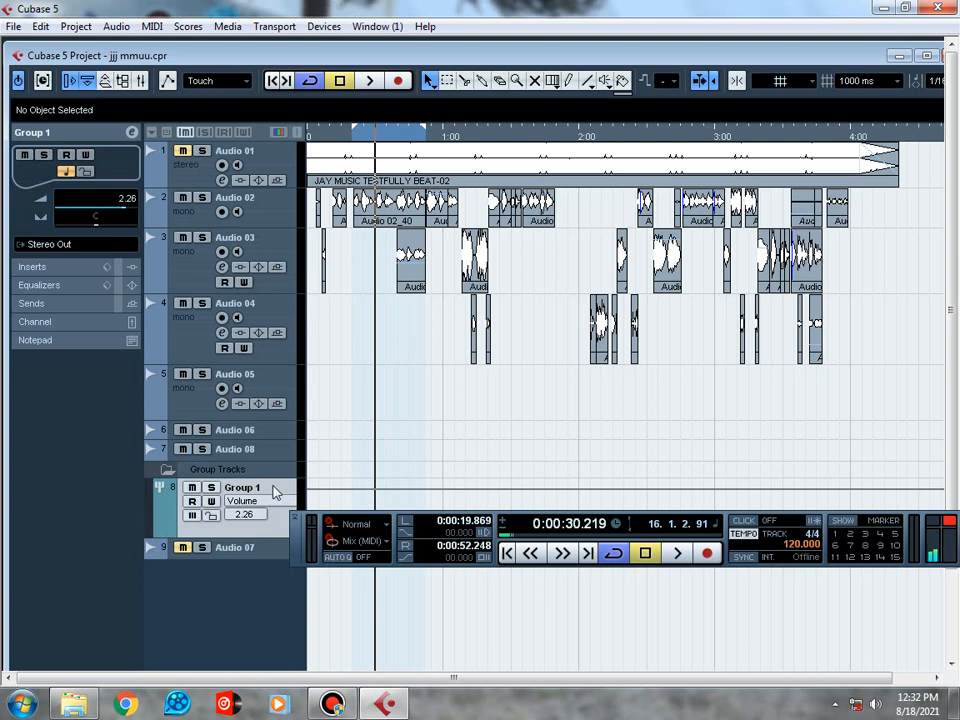
pyautogui.click(263, 212)
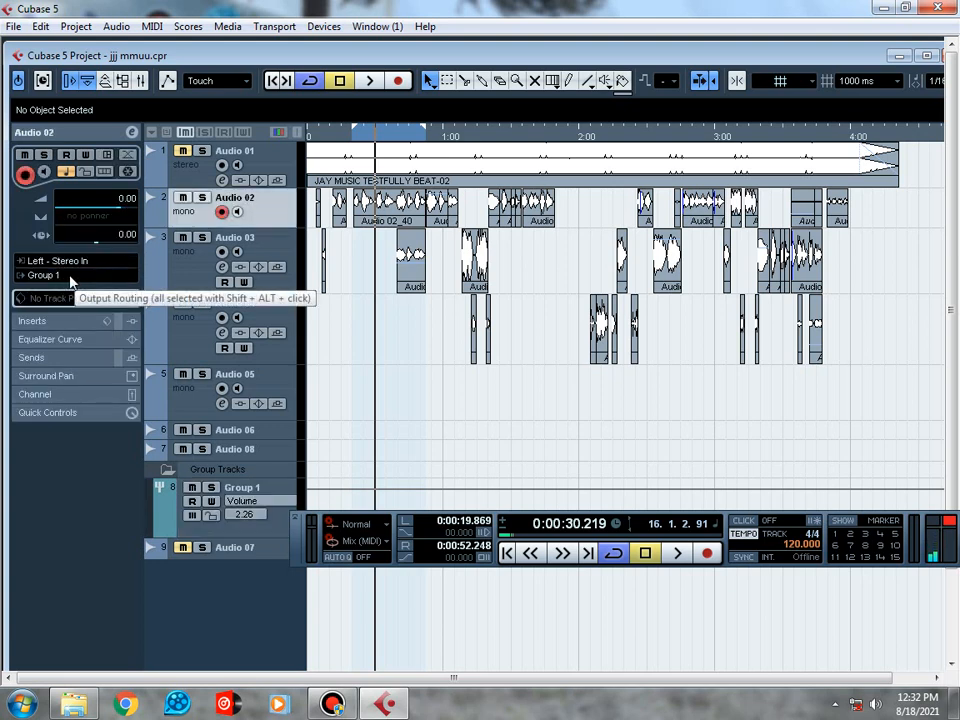
pyautogui.click(153, 280)
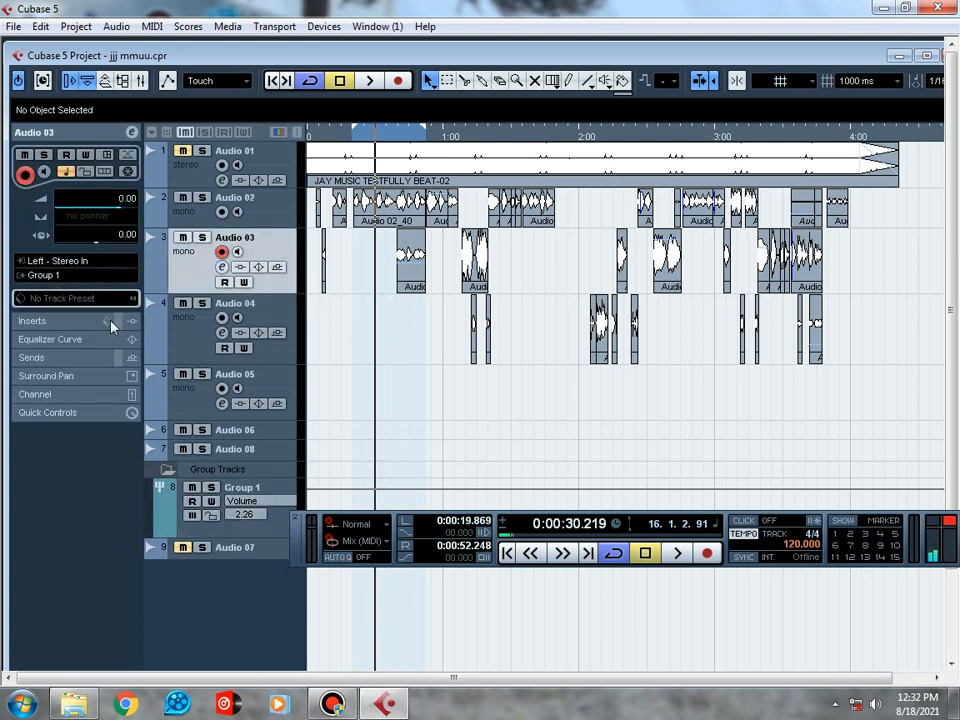
pyautogui.click(190, 315)
pyautogui.click(190, 411)
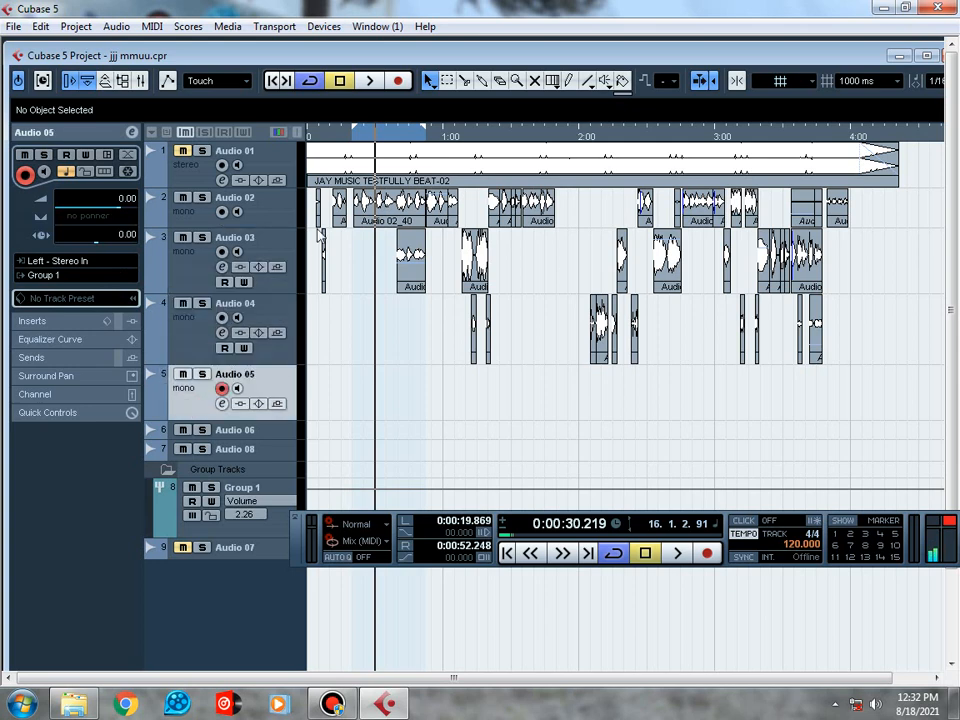
# Open Group 1's channel settings and play the vocals from about 0:20 with all its inserts still off
pyautogui.click(354, 136)
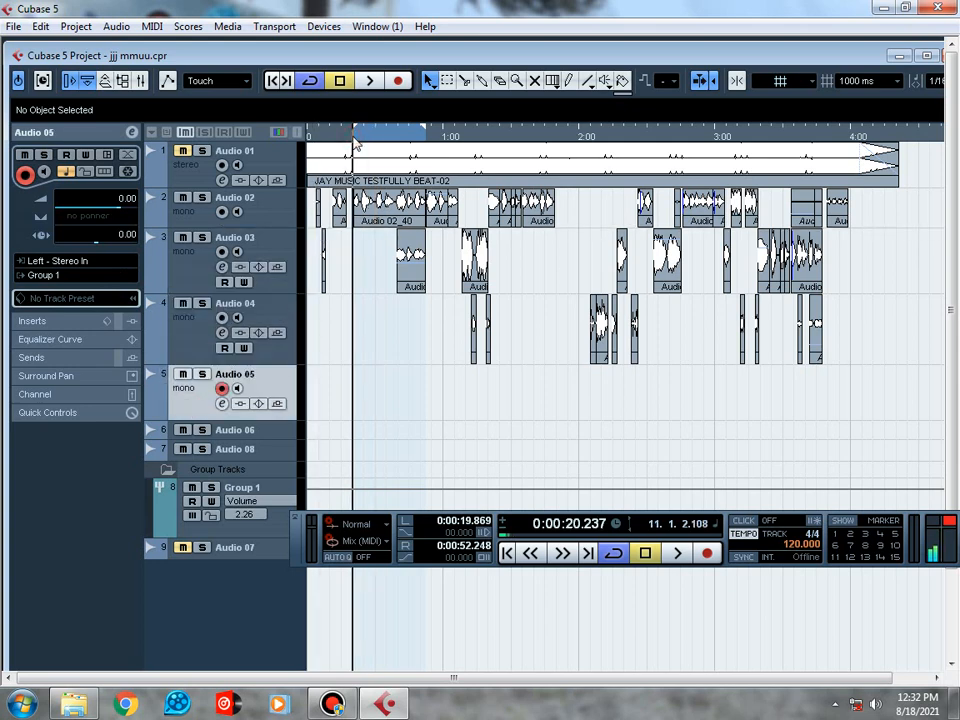
pyautogui.click(222, 530)
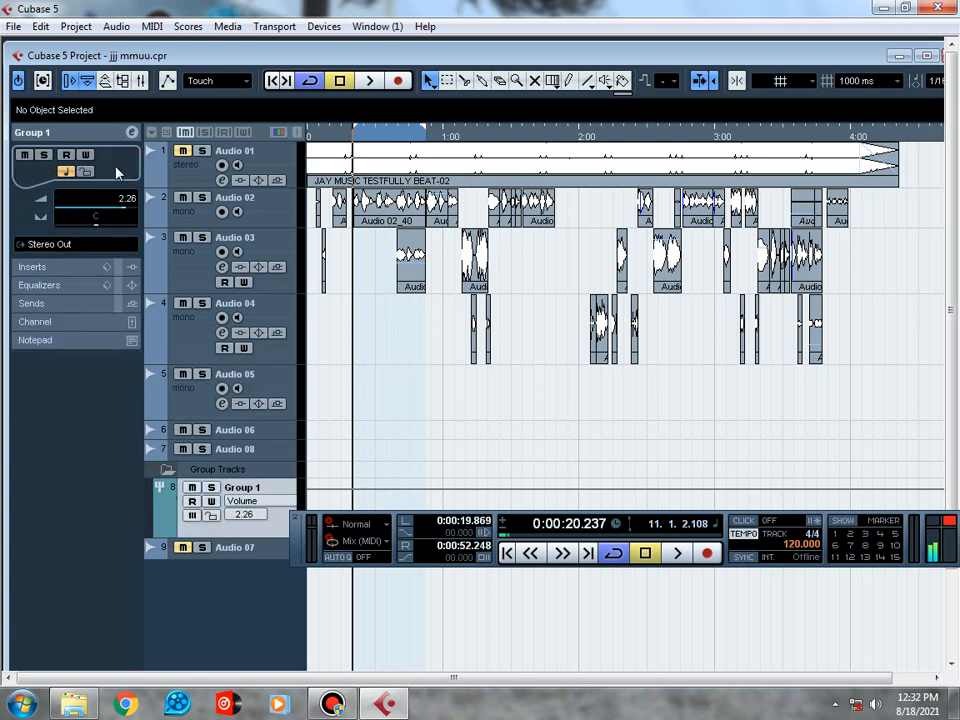
pyautogui.click(130, 135)
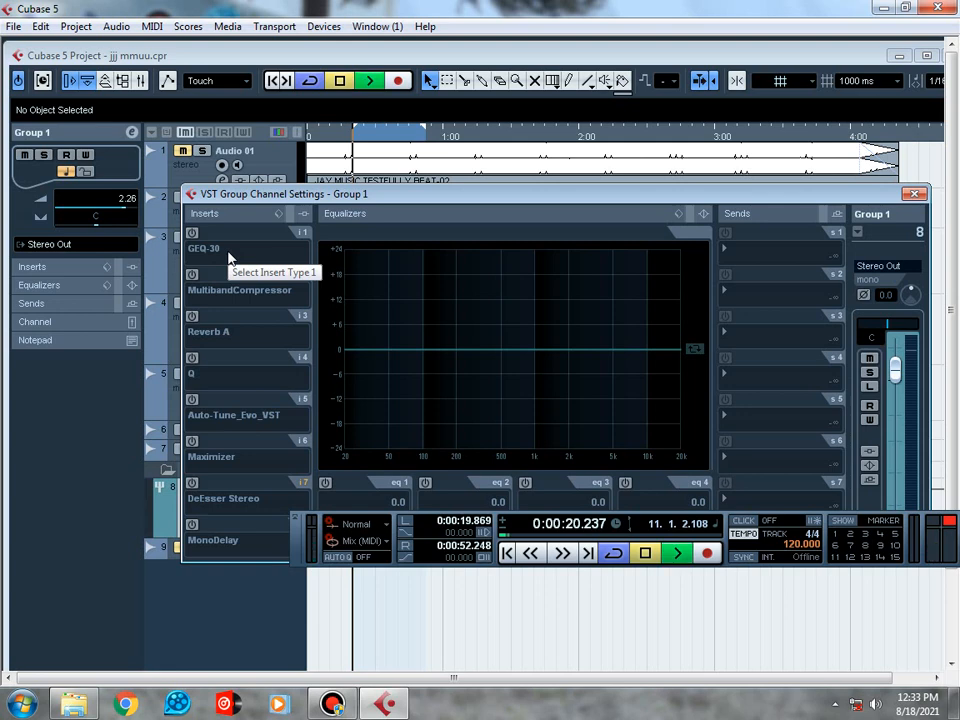
pyautogui.press('space')
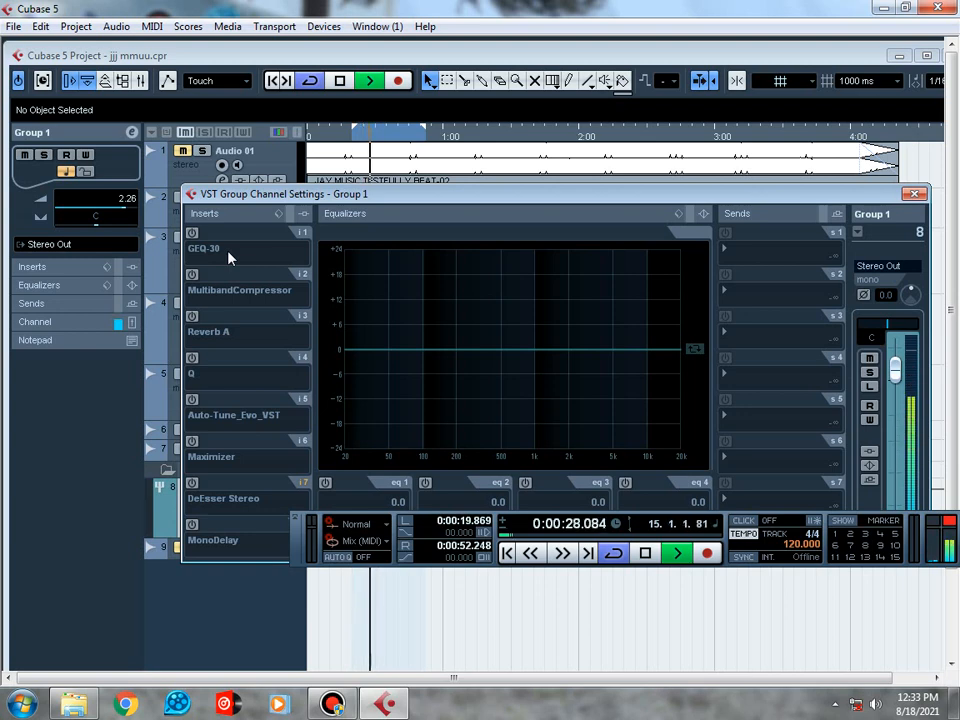
pyautogui.press('space')
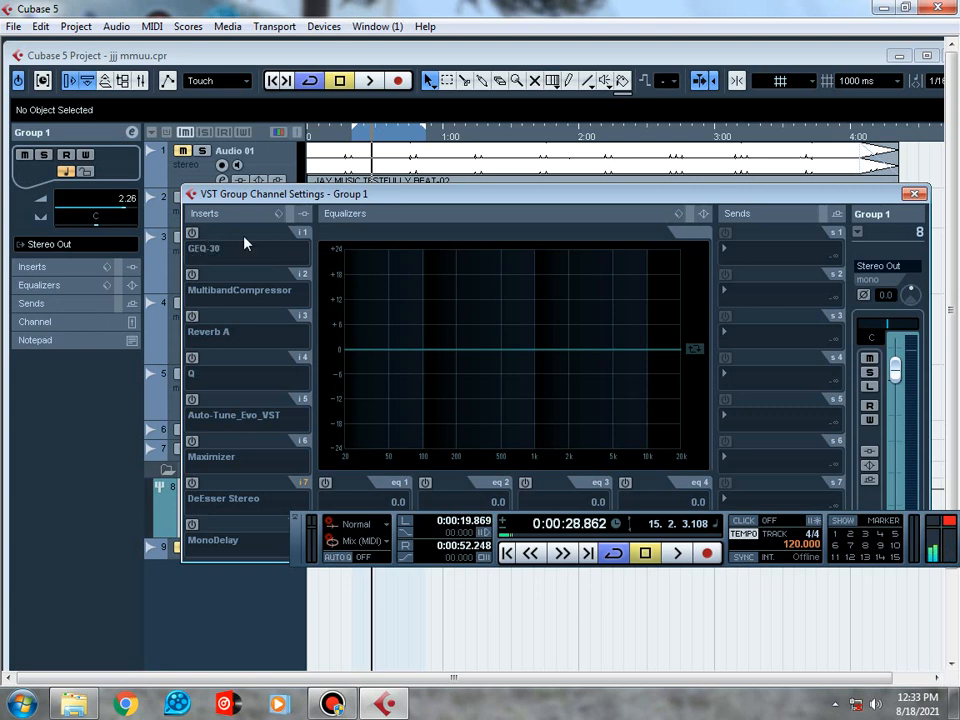
# Enable the GEQ-30 equalizer in Group 1's first insert slot
pyautogui.click(193, 233)
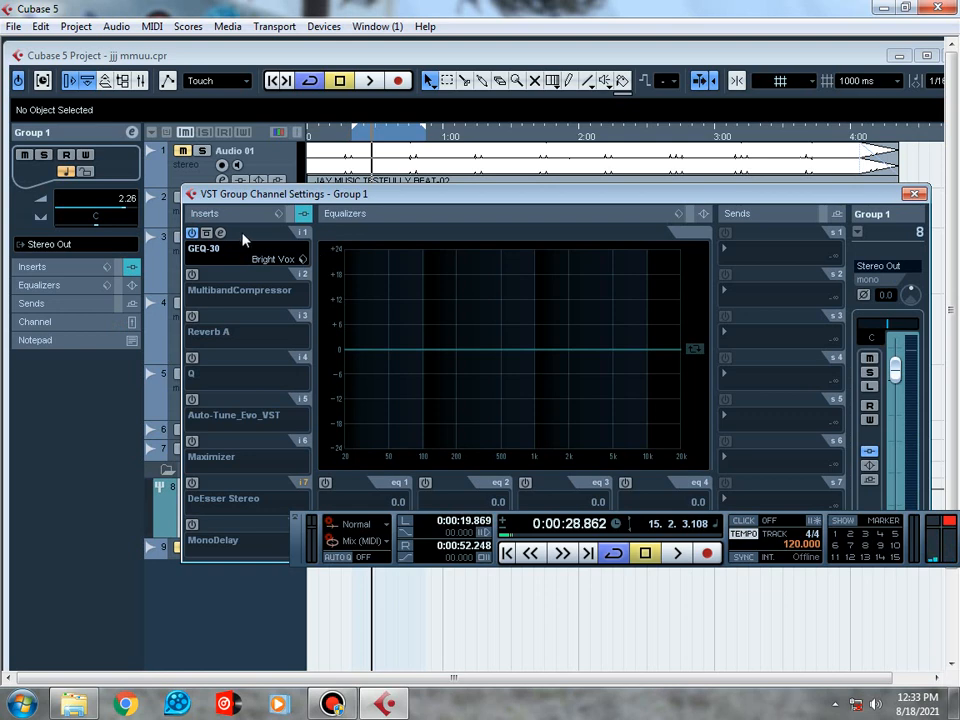
pyautogui.click(221, 234)
pyautogui.click(221, 234)
# Browse the EQ plug-ins available for the first insert slot and examine the GEQ-30 band settings in its editor
pyautogui.click(211, 259)
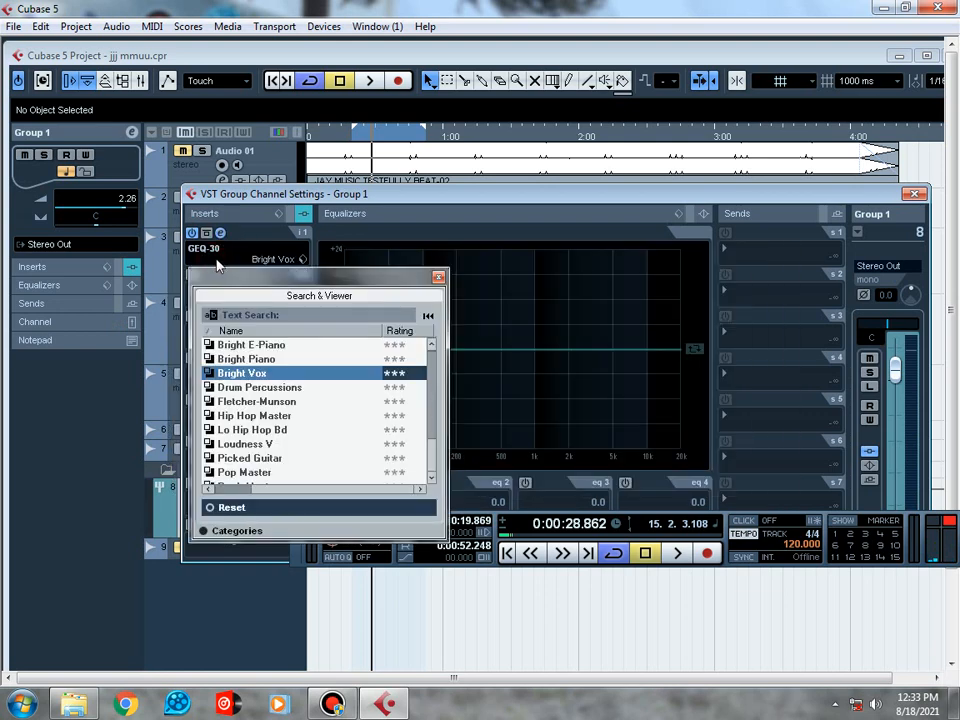
pyautogui.click(218, 262)
pyautogui.rightClick(228, 258)
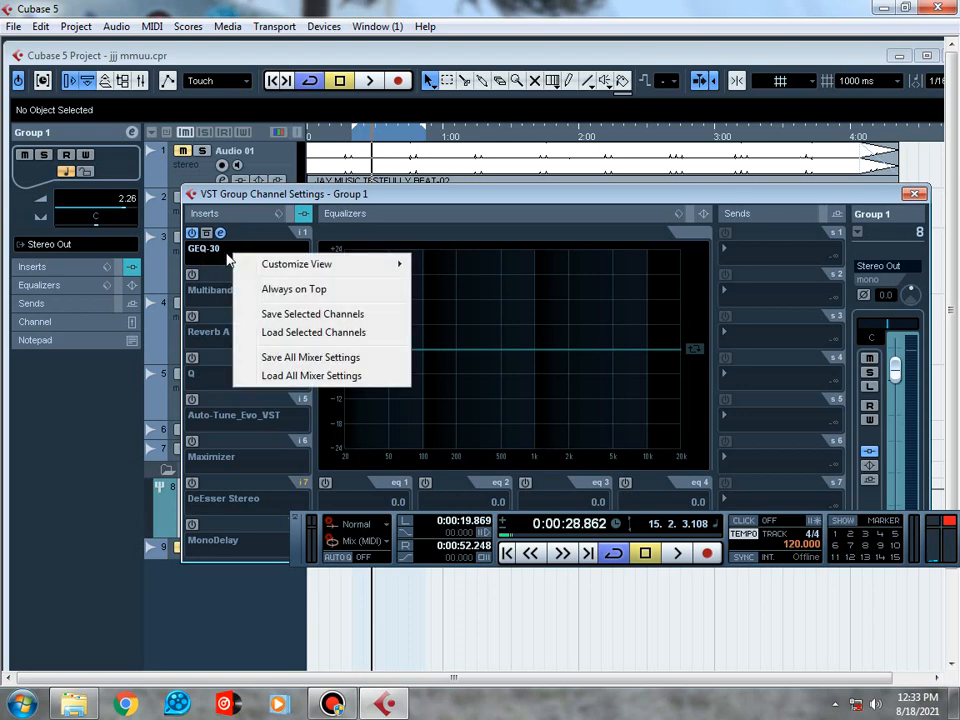
pyautogui.click(226, 258)
pyautogui.click(226, 258)
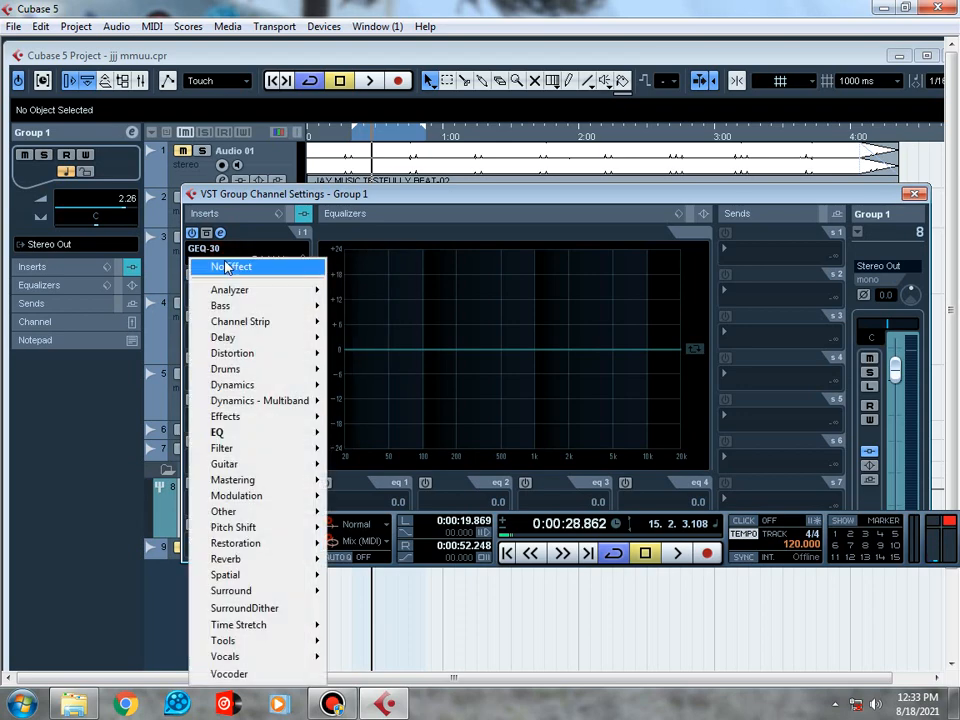
pyautogui.moveTo(229, 437)
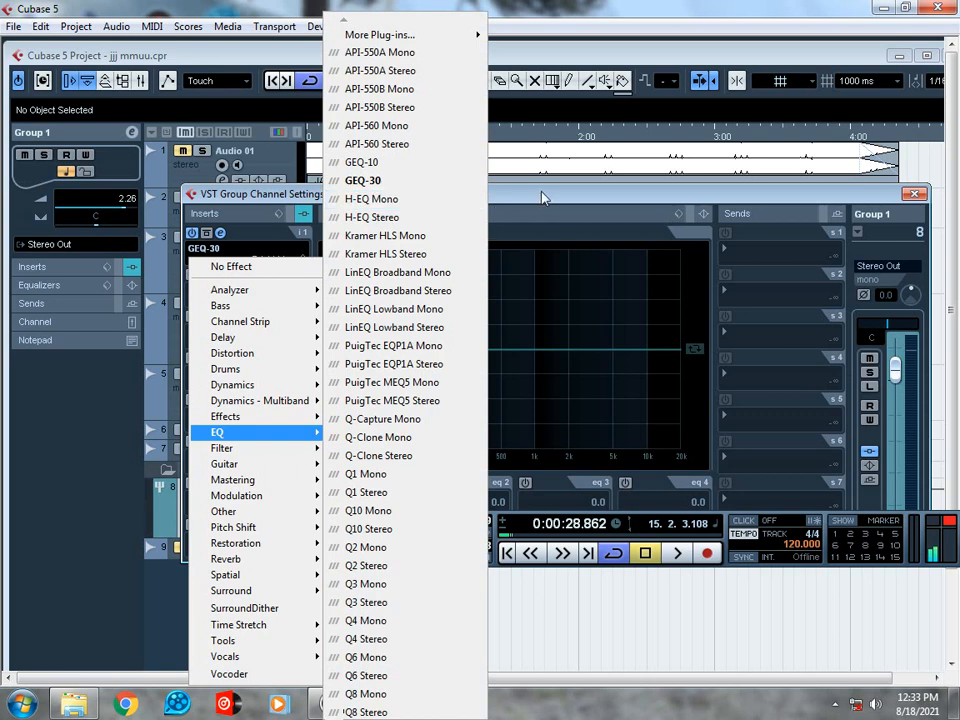
pyautogui.click(305, 250)
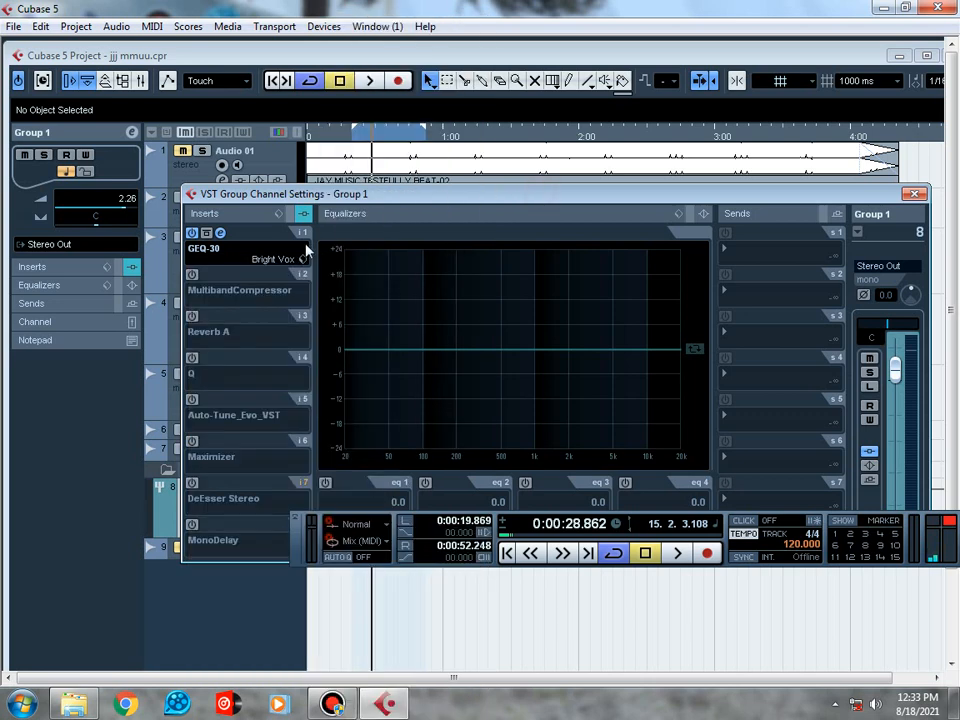
pyautogui.click(221, 233)
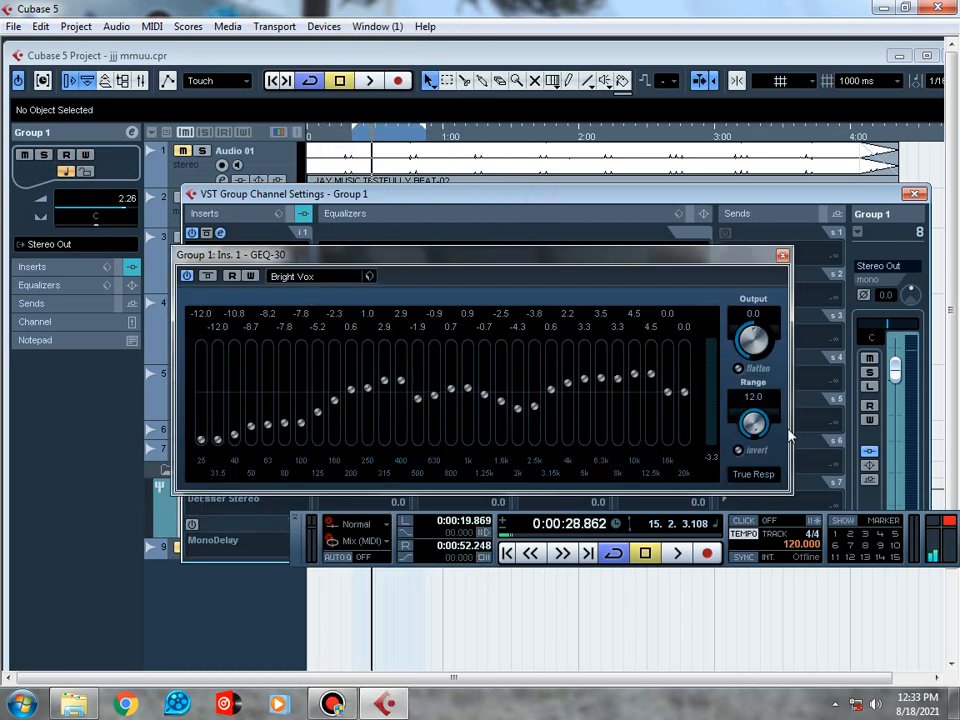
pyautogui.click(782, 256)
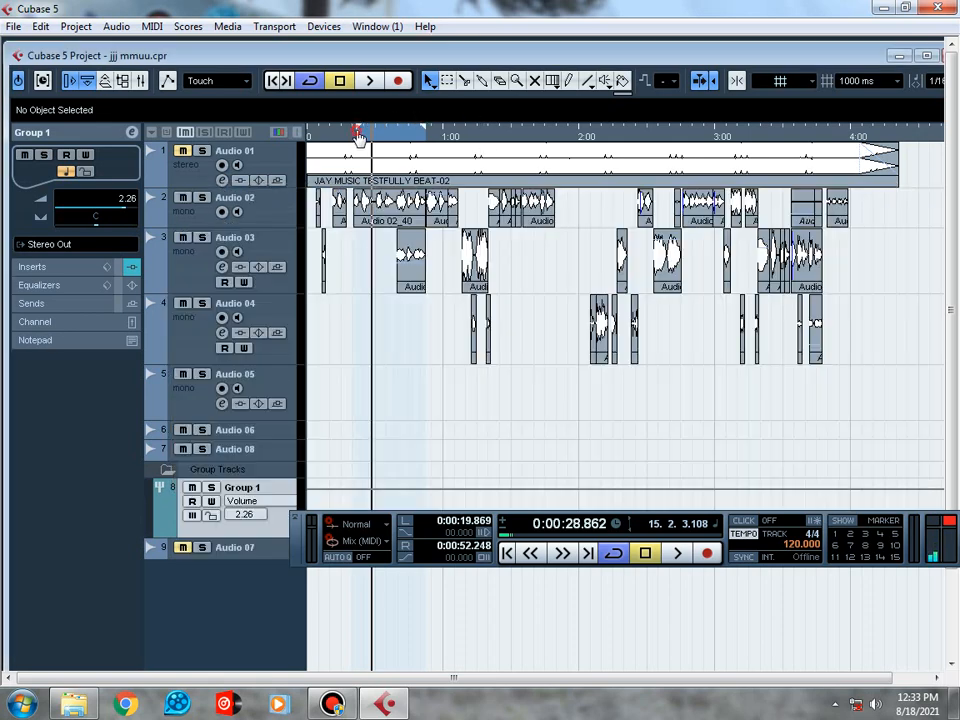
# Start the cycle range at about 0:20.2 and compare the vocals with GEQ-30 off and on during playback
pyautogui.moveTo(352, 133); pyautogui.dragTo(361, 135)
pyautogui.press('space')
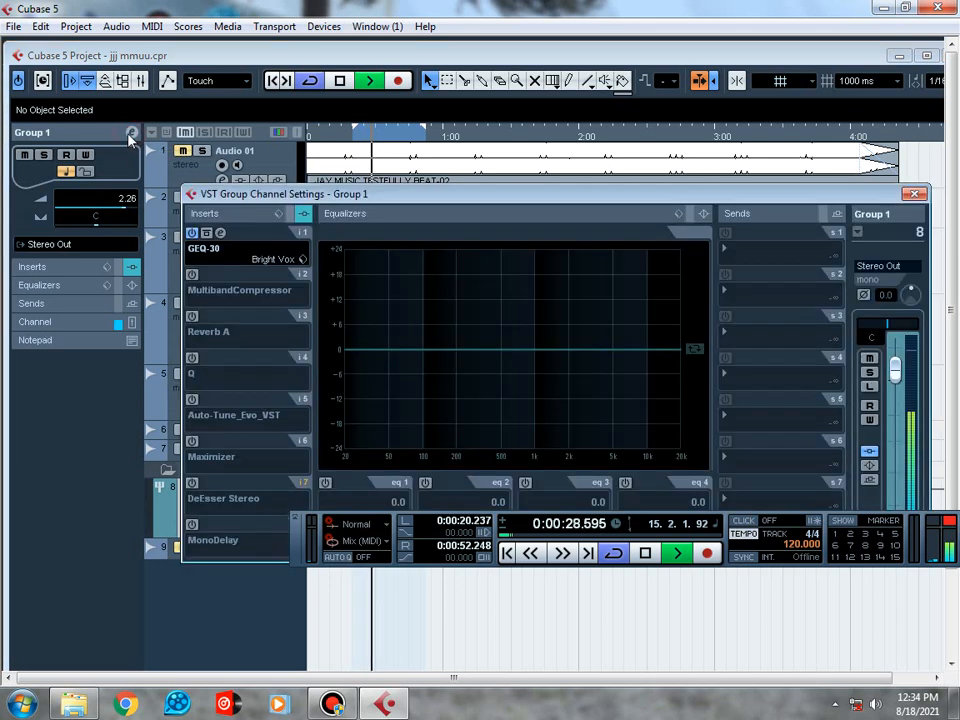
pyautogui.click(132, 134)
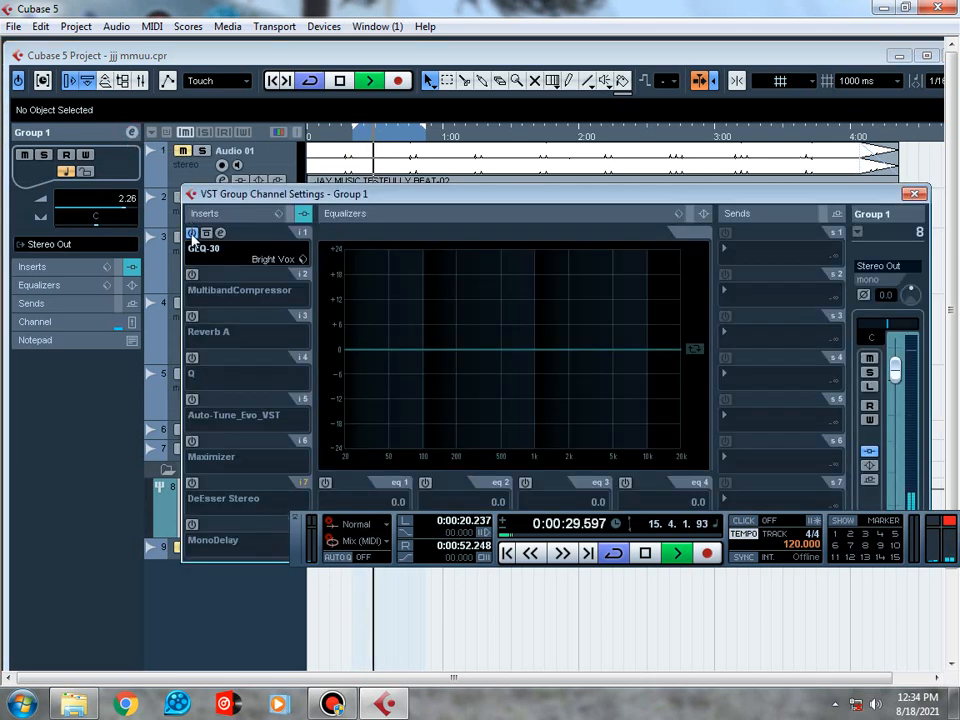
pyautogui.click(192, 236)
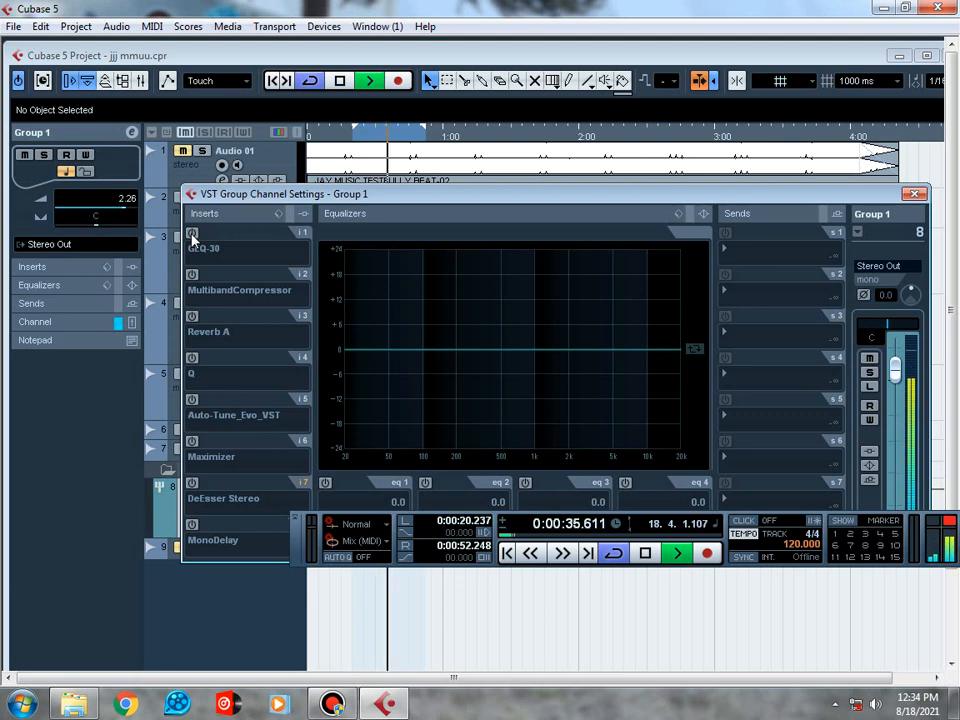
pyautogui.click(192, 234)
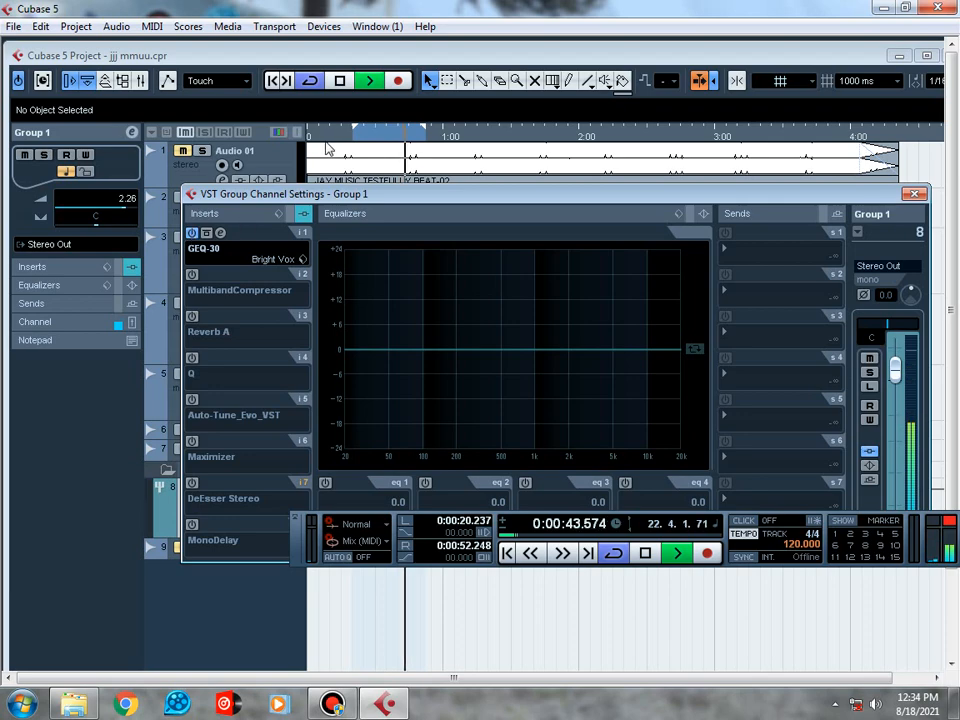
pyautogui.press('space')
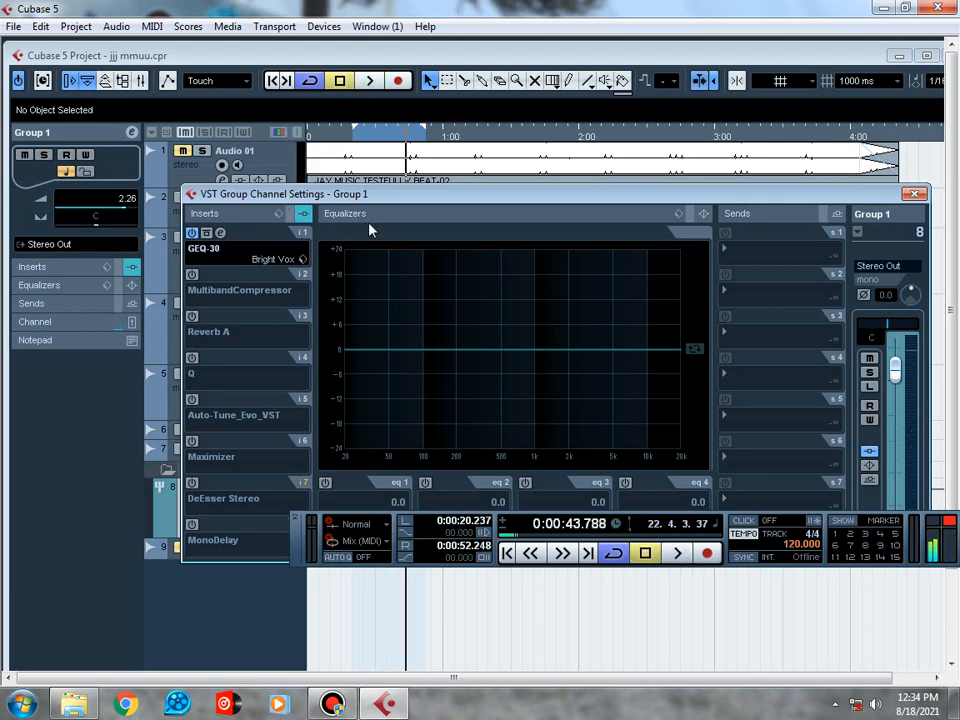
# Browse the Dynamics plug-ins available for Group 1's second insert slot without choosing another effect
pyautogui.moveTo(395, 207); pyautogui.dragTo(433, 322)
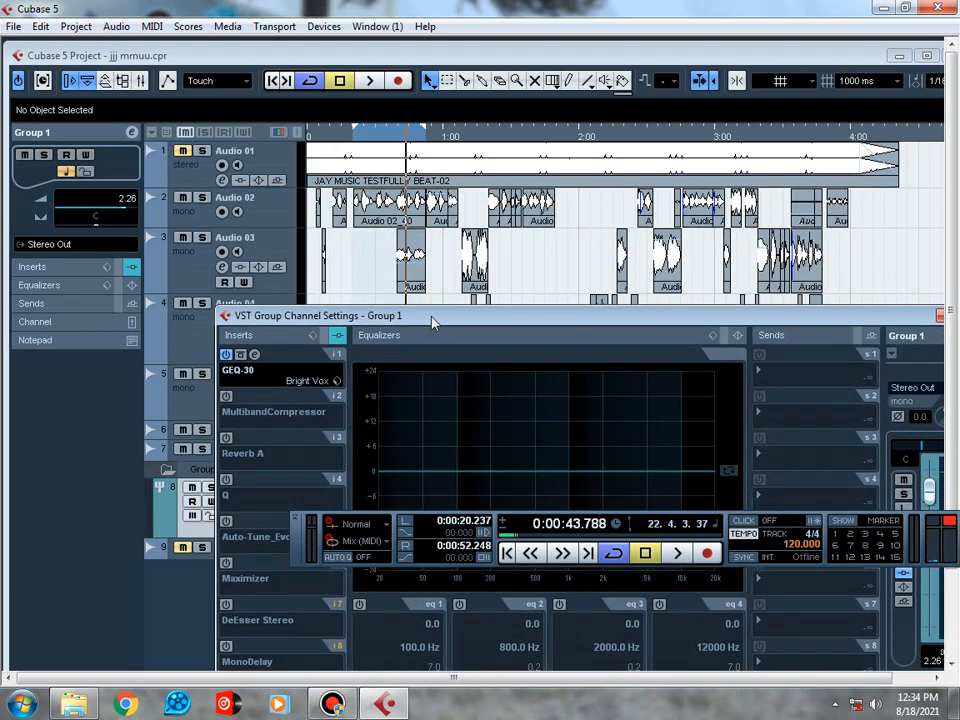
pyautogui.click(240, 422)
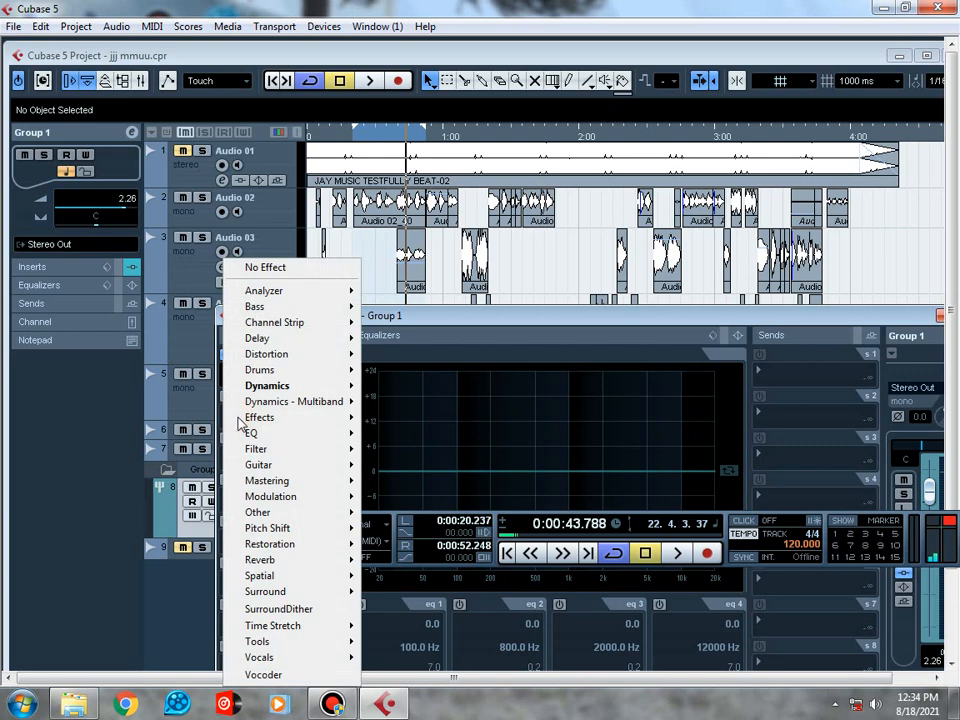
pyautogui.moveTo(295, 392)
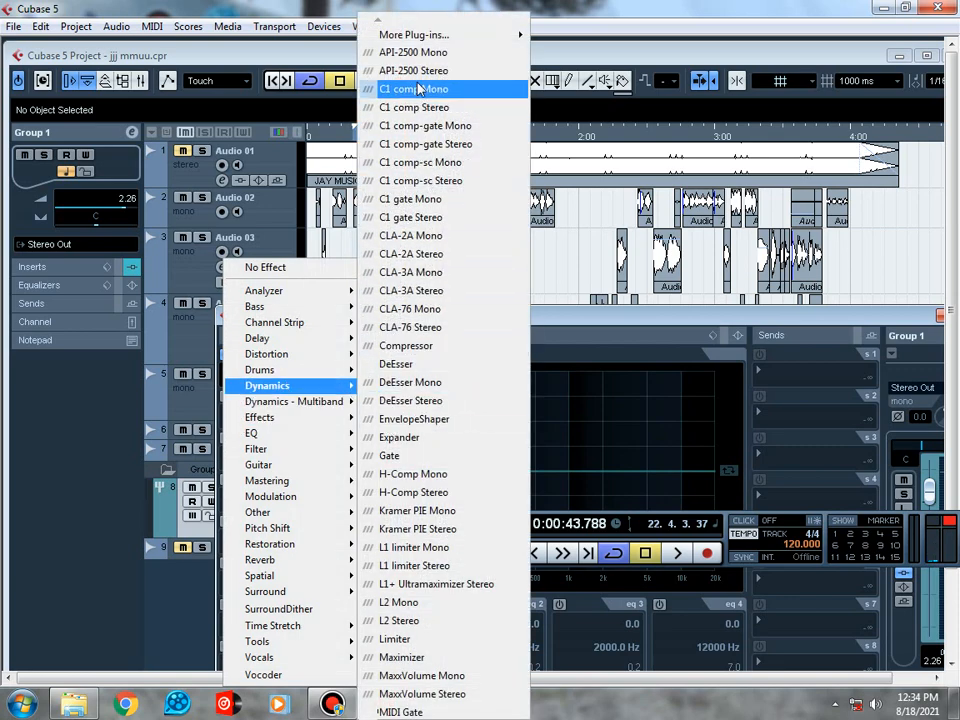
pyautogui.moveTo(418, 34)
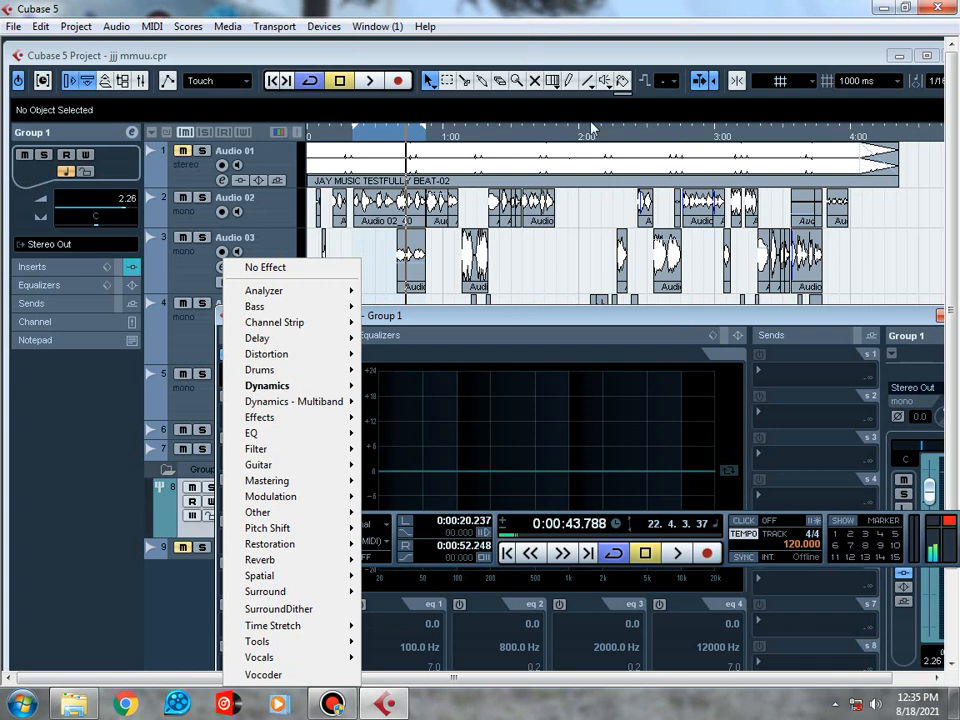
pyautogui.click(604, 28)
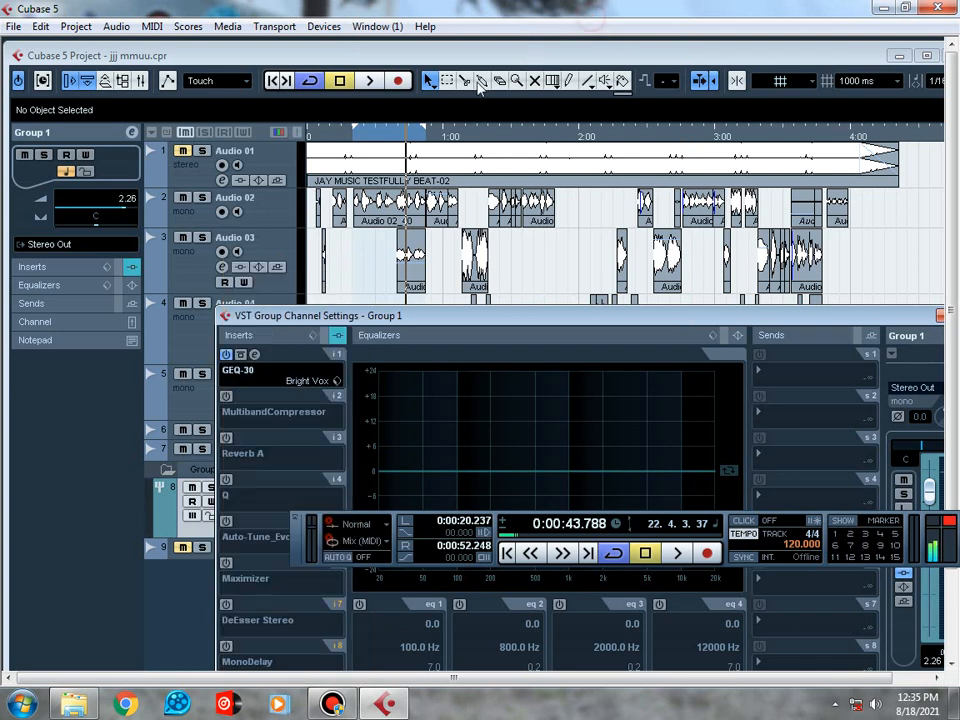
# Enable MultibandCompressor in Group 1's second insert slot and compare the vocals with it off and on, cycling from about 0:20.2 to 0:28.7
pyautogui.click(227, 397)
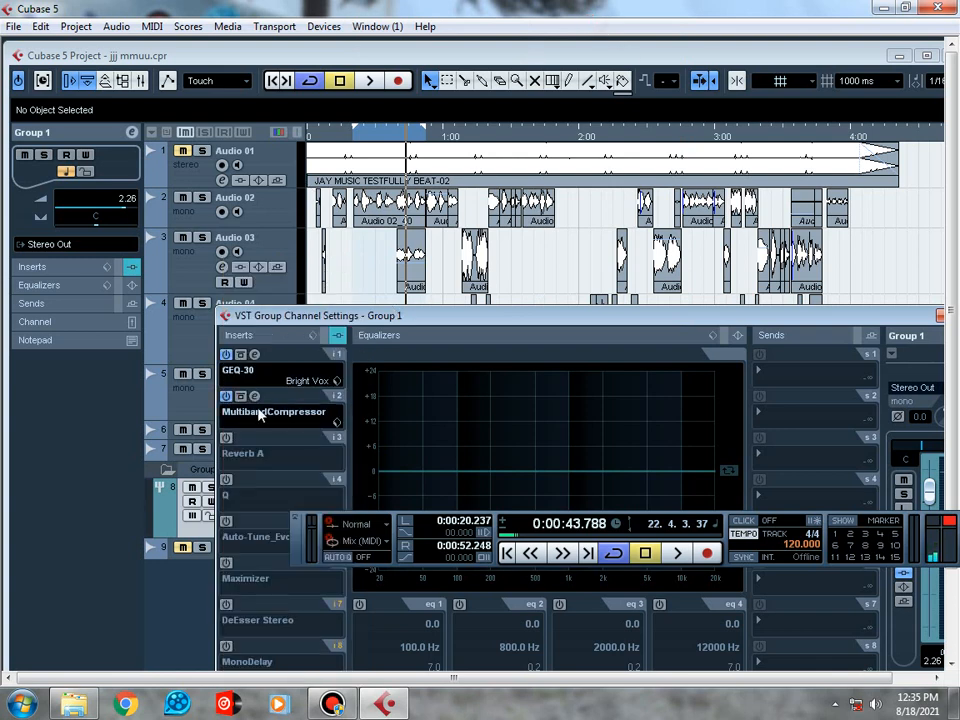
pyautogui.press('space')
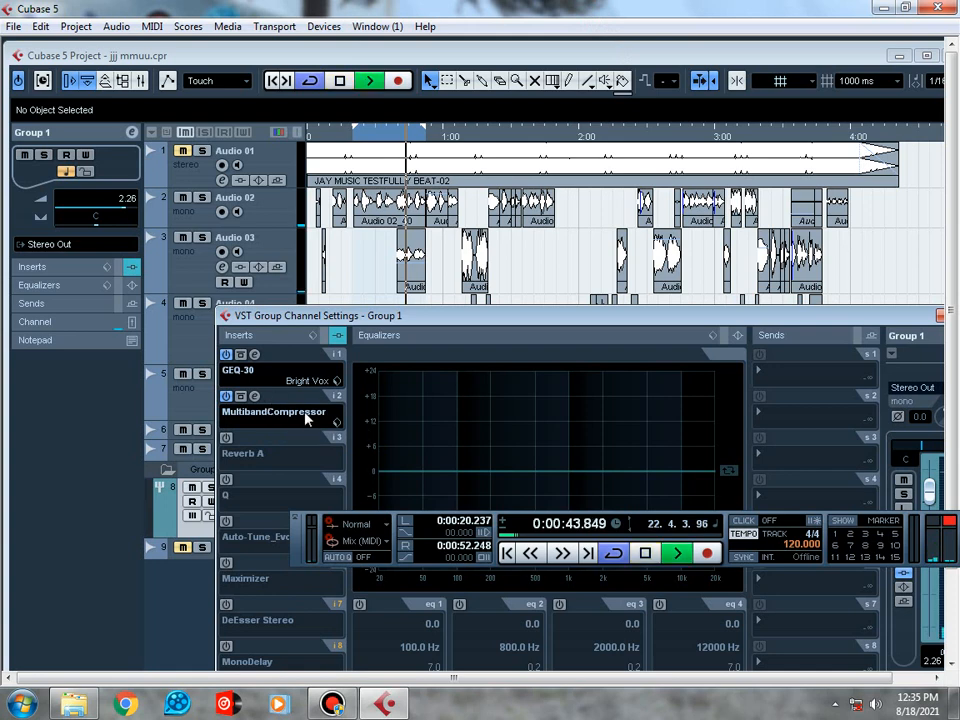
pyautogui.click(356, 140)
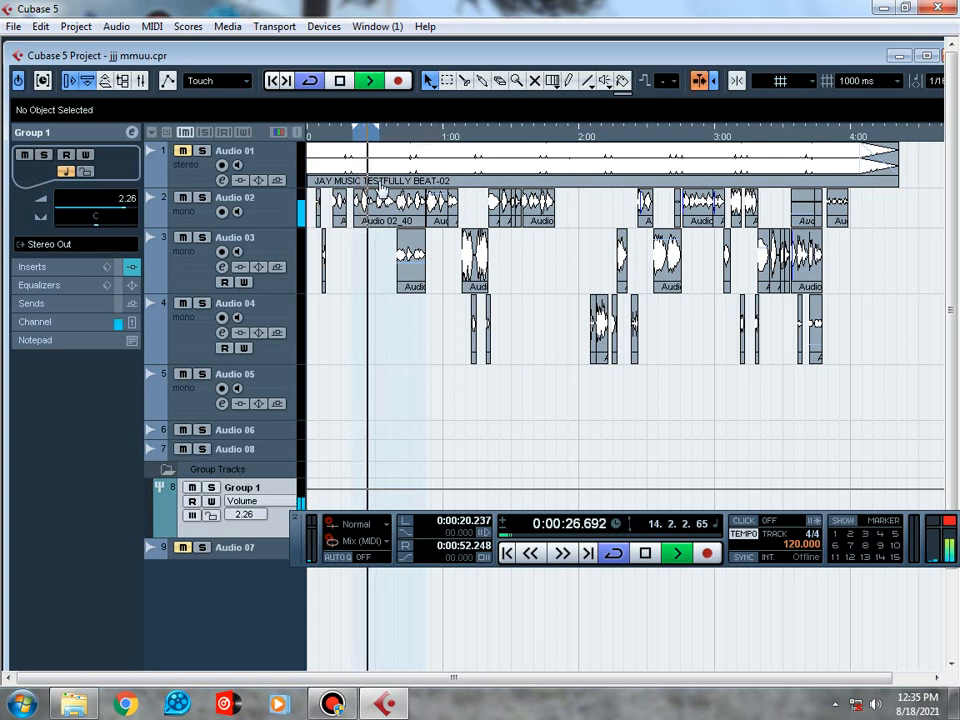
pyautogui.press('ctrl+KP_2')
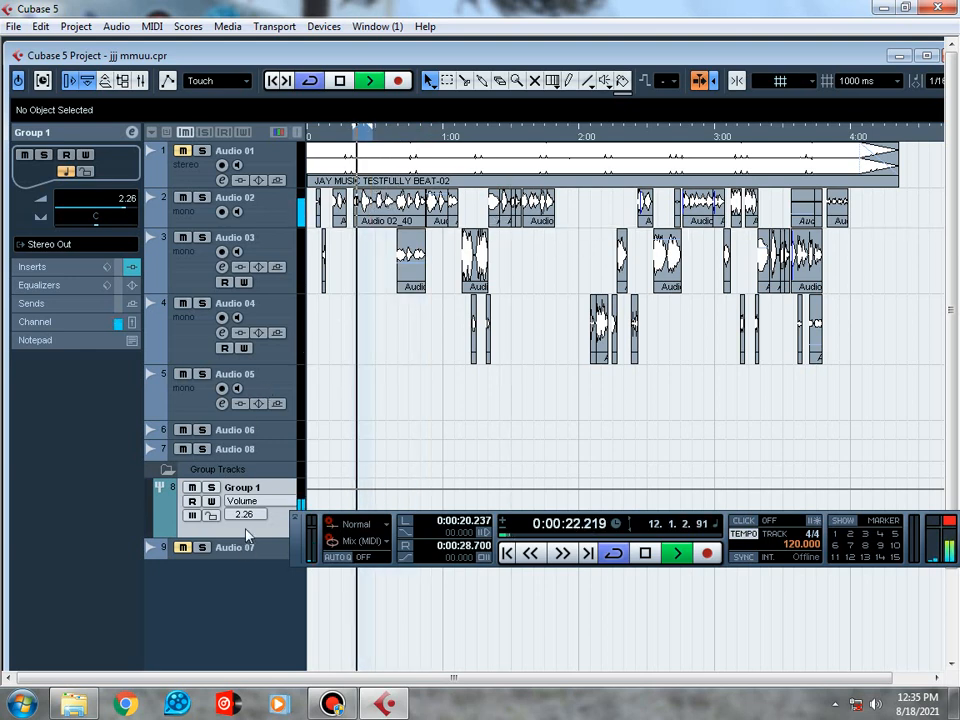
pyautogui.click(132, 133)
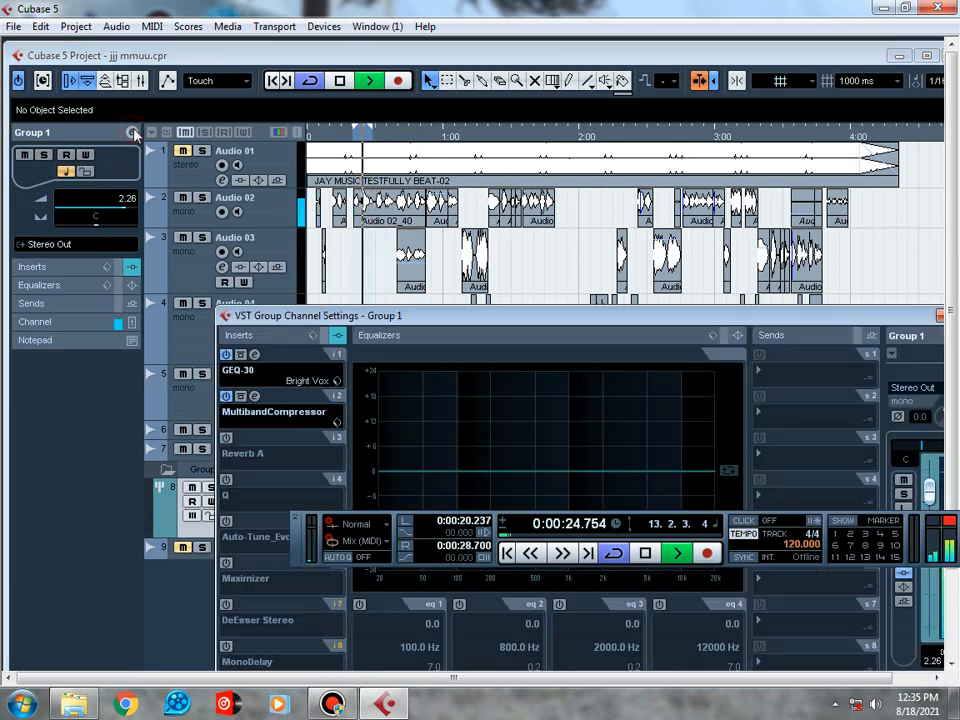
pyautogui.click(227, 397)
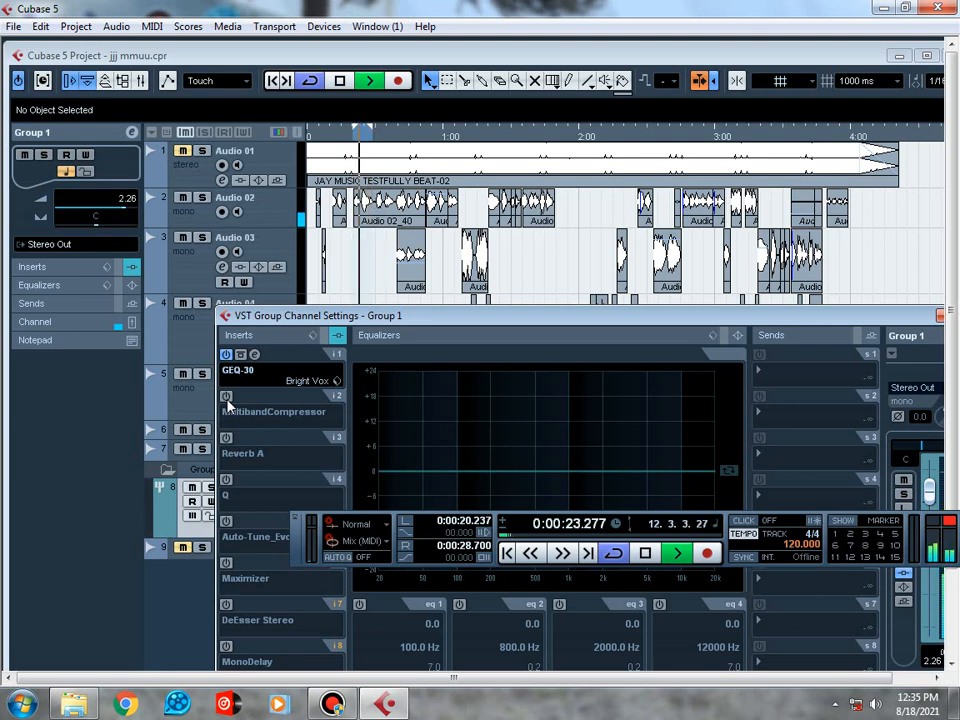
pyautogui.click(227, 398)
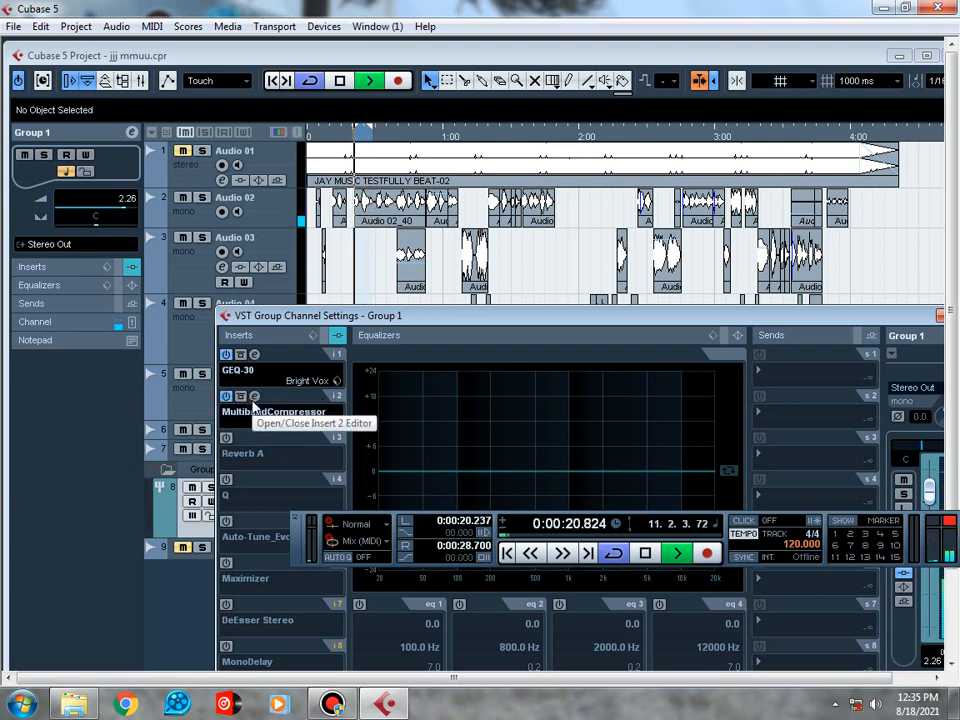
# In the MultibandCompressor editor, audition the third band's output level up to +15 dB and leave it at about +5 dB
pyautogui.click(254, 397)
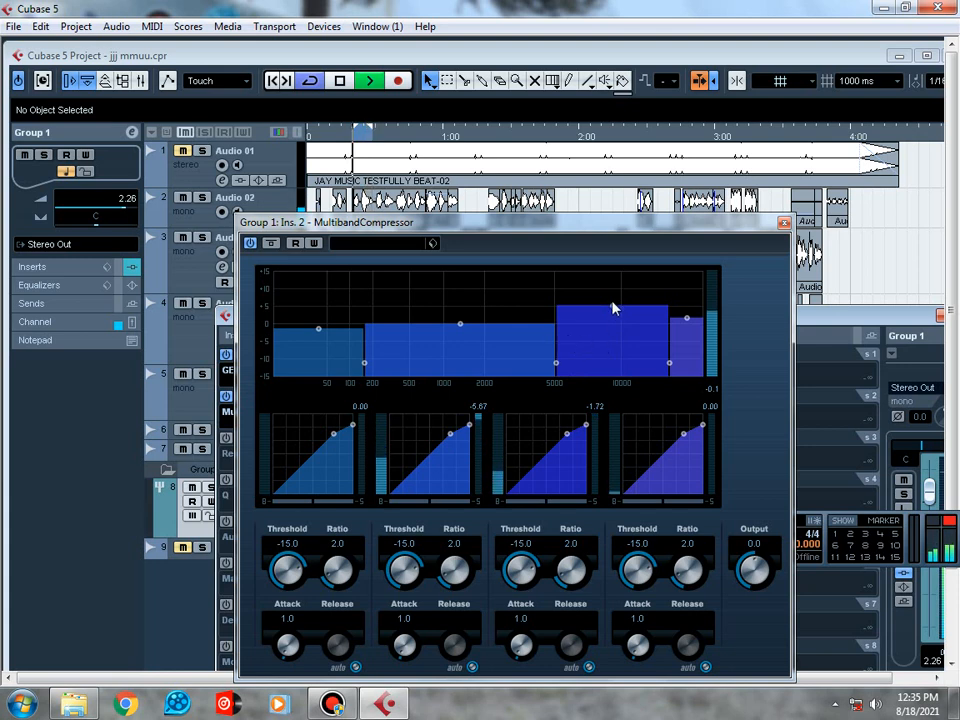
pyautogui.moveTo(612, 302)
pyautogui.mouseDown()
pyautogui.moveTo(597, 398)
pyautogui.moveTo(615, 313)
pyautogui.mouseUp()
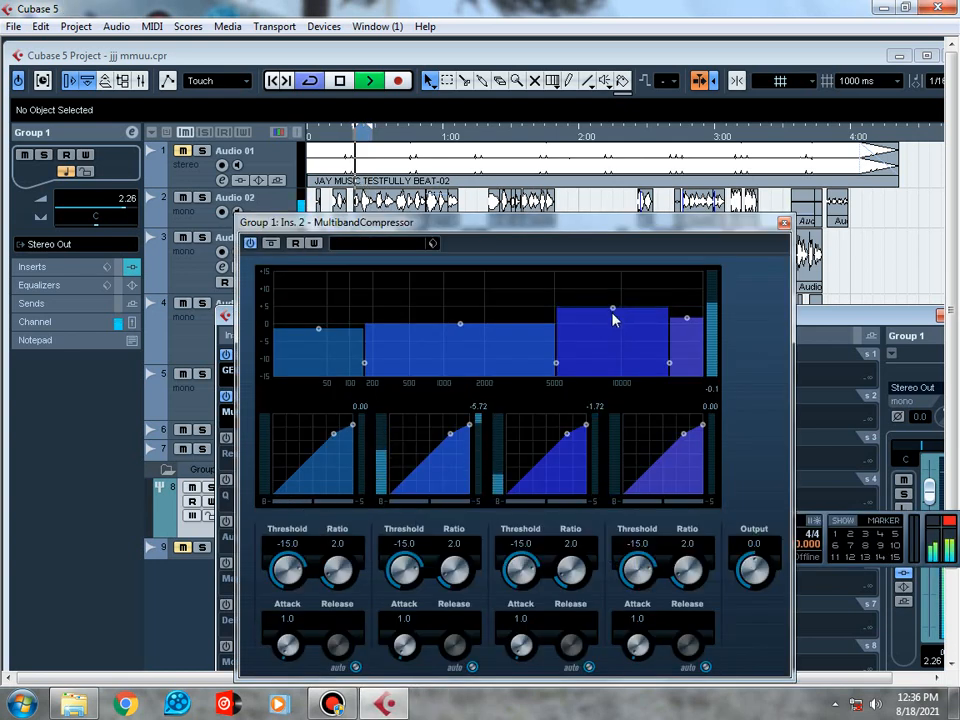
pyautogui.moveTo(613, 311); pyautogui.dragTo(612, 276)
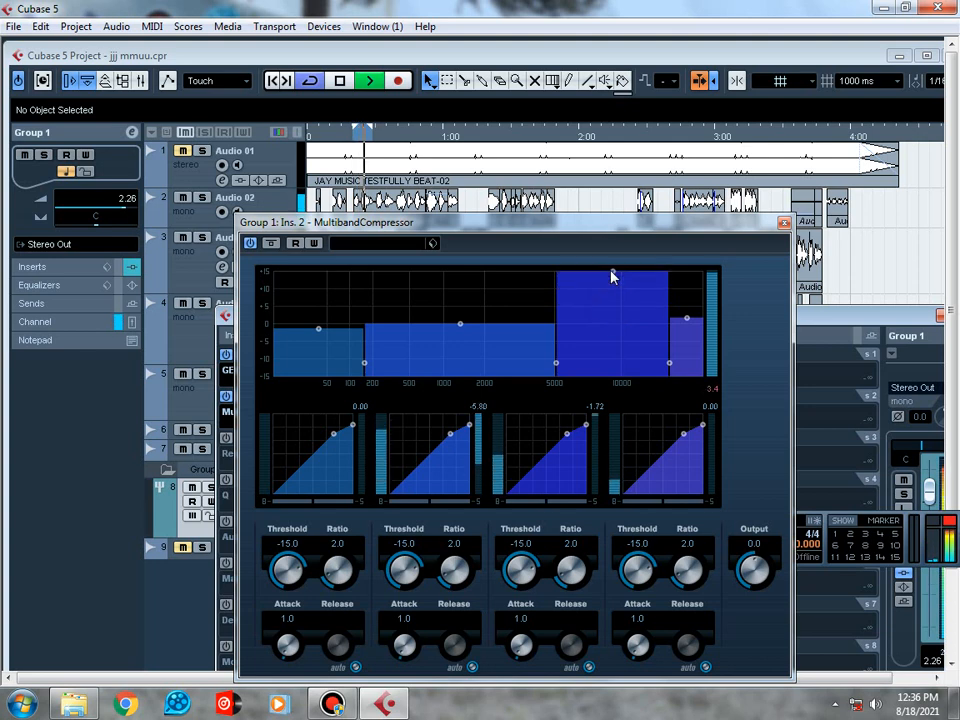
pyautogui.moveTo(613, 276); pyautogui.dragTo(605, 316)
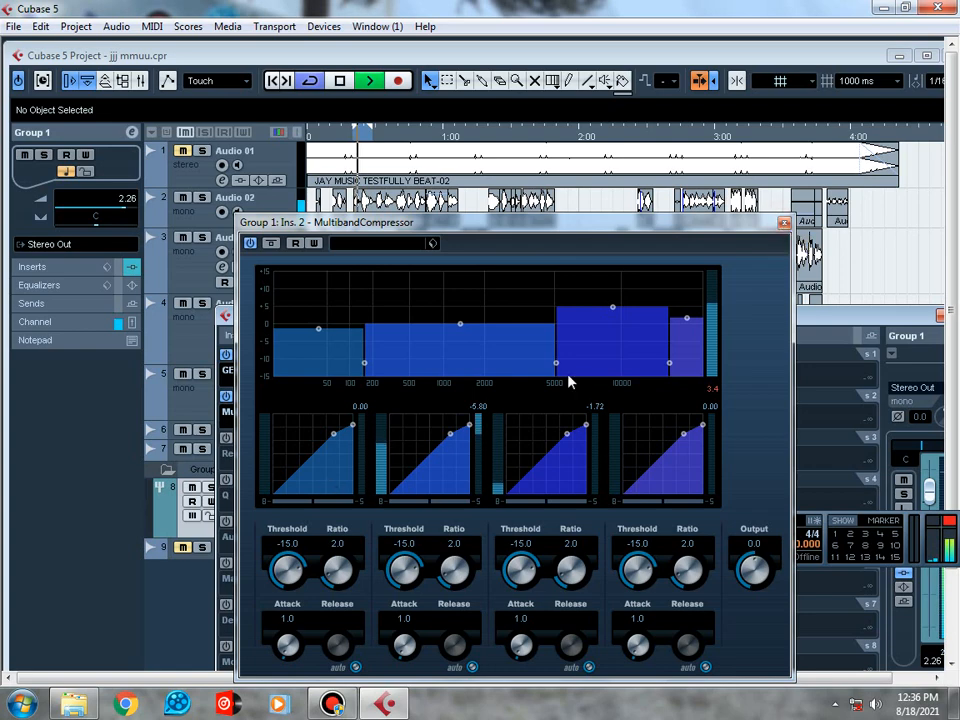
pyautogui.click(784, 222)
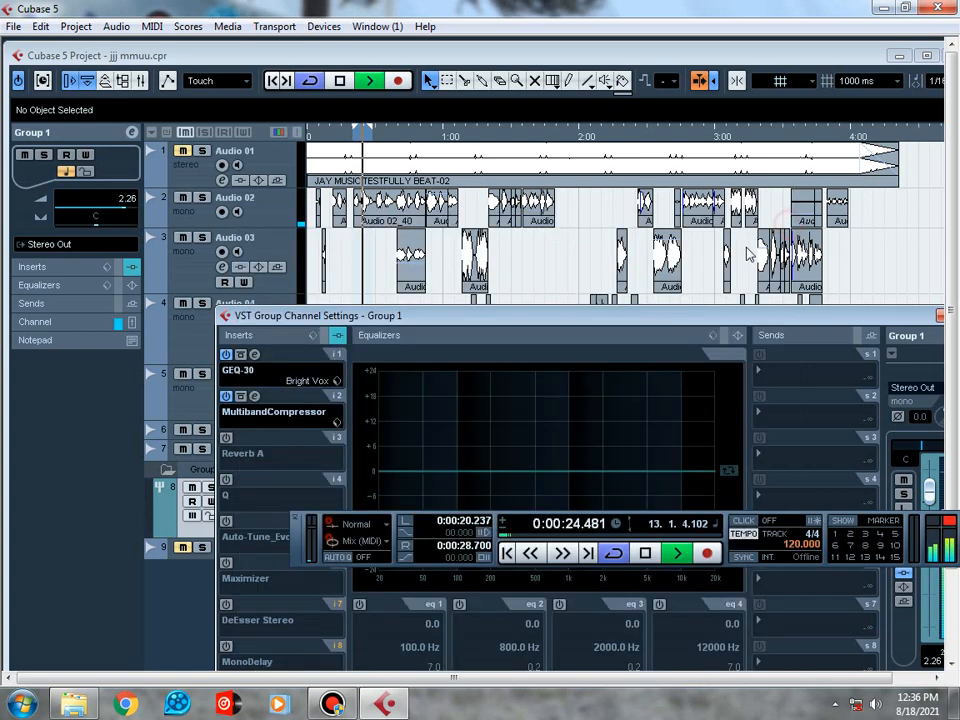
# Enable Reverb A in the third insert slot, stop playback and check the reverb's settings in its editor
pyautogui.click(229, 454)
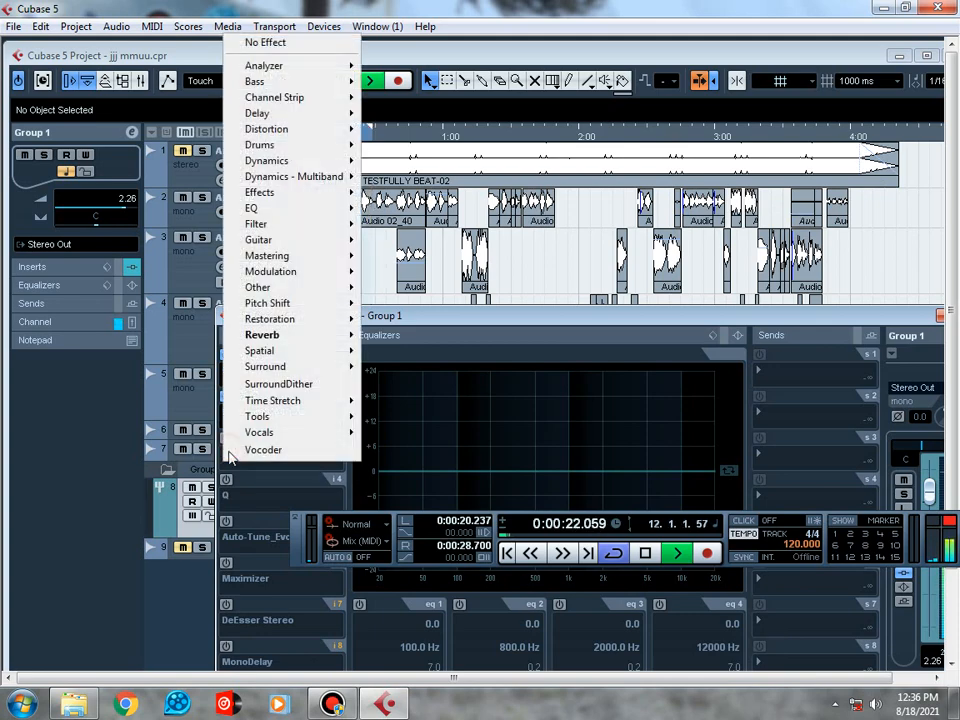
pyautogui.click(251, 472)
pyautogui.click(226, 438)
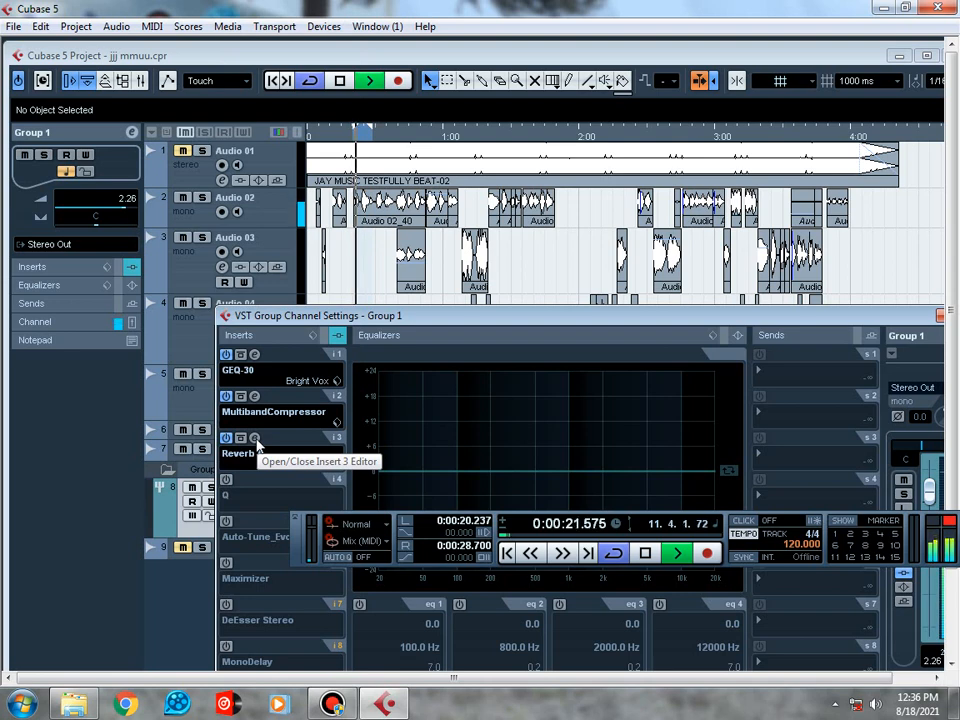
pyautogui.press('space')
pyautogui.click(255, 439)
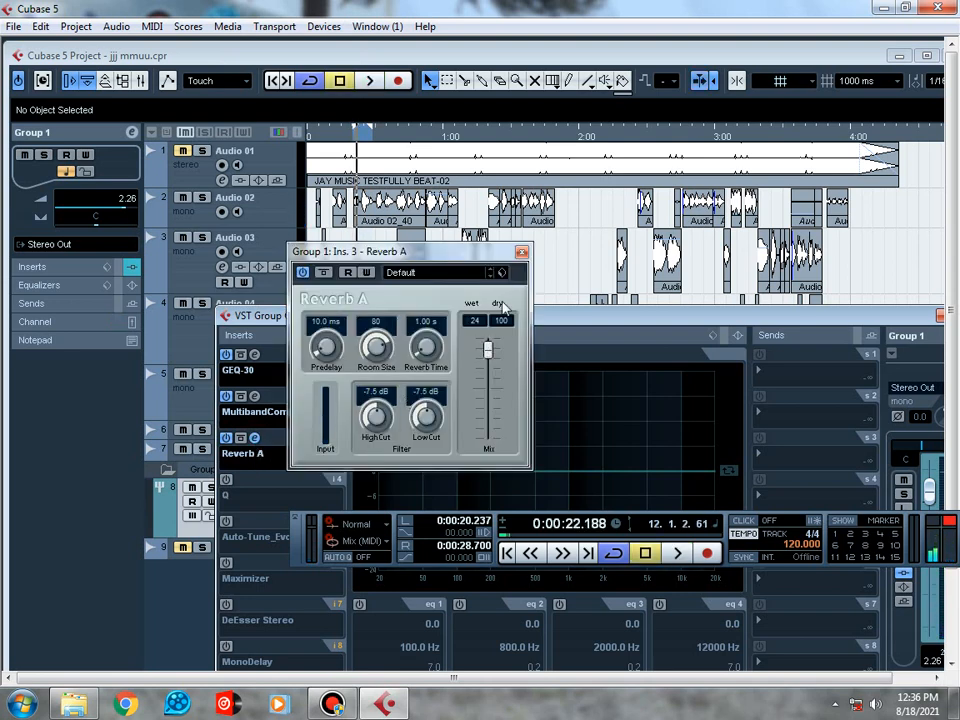
pyautogui.click(522, 254)
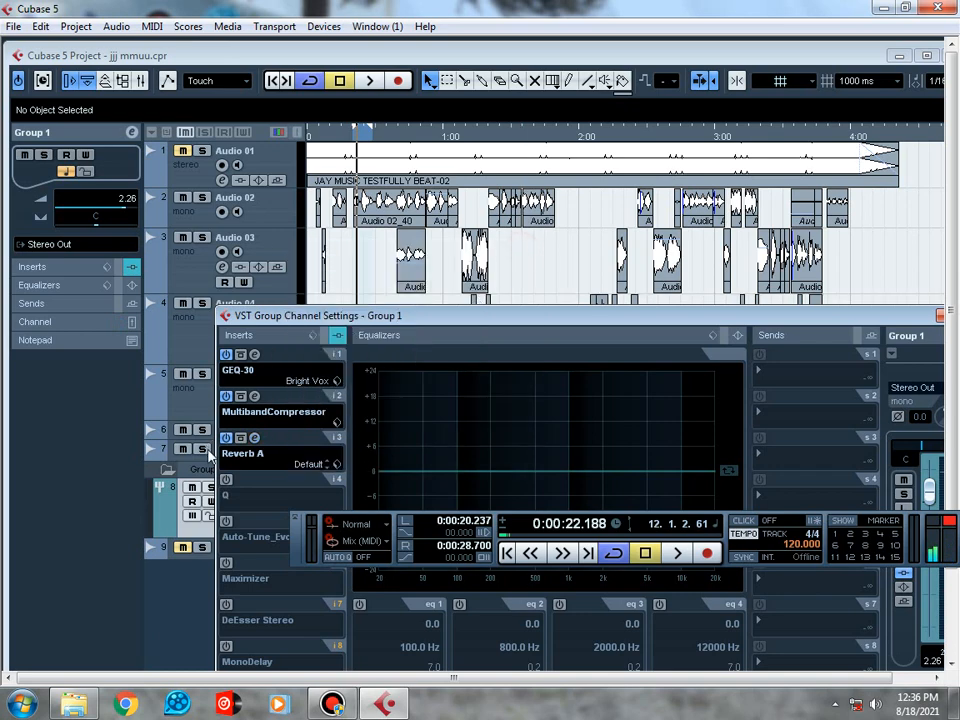
# Reselect Reverb A from the reverb plug-ins for the third insert slot and set its mix to 24 wet, 100 dry
pyautogui.click(258, 459)
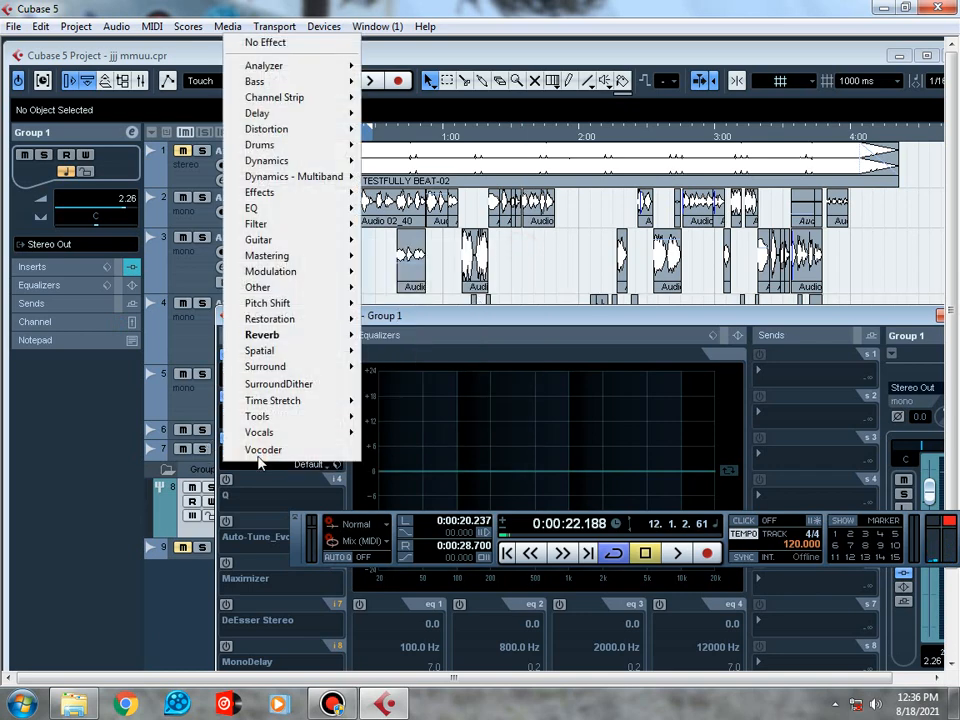
pyautogui.moveTo(300, 334)
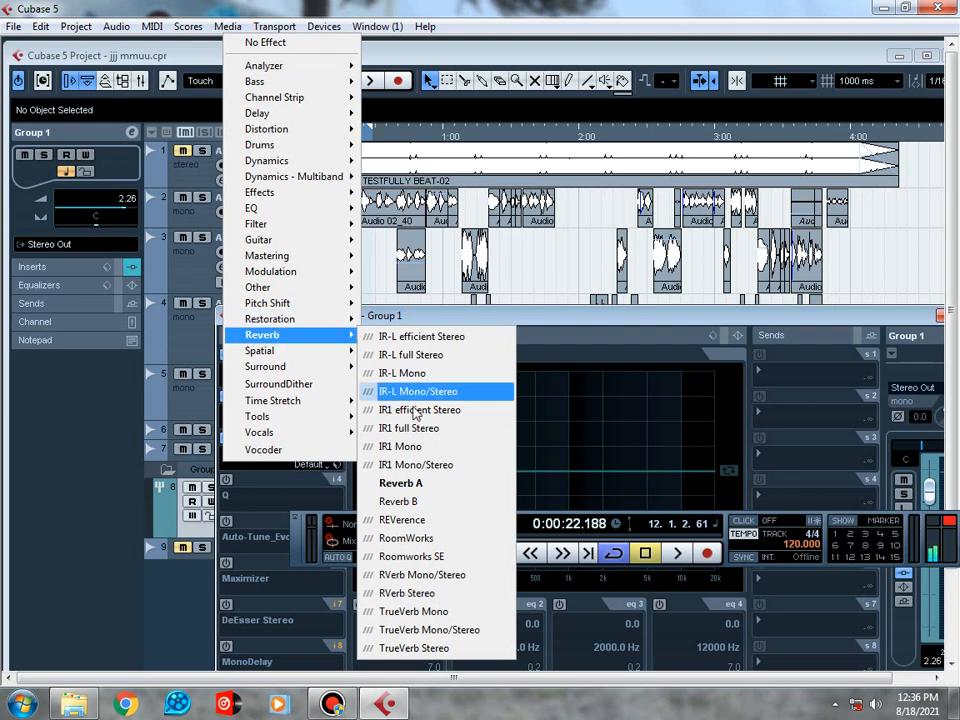
pyautogui.click(421, 485)
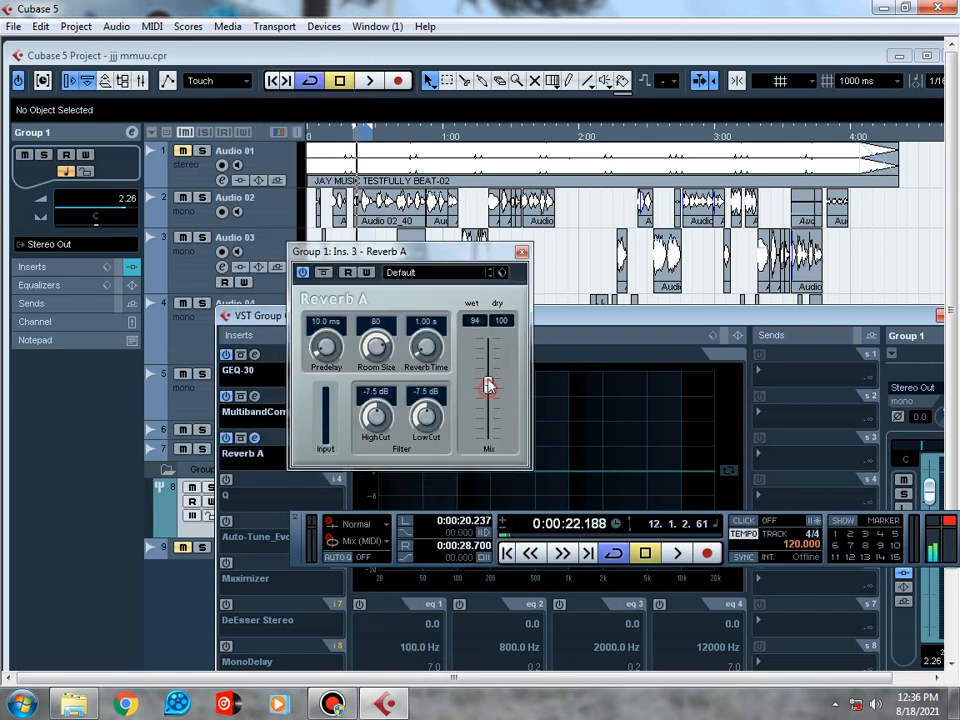
pyautogui.moveTo(488, 385); pyautogui.dragTo(489, 360)
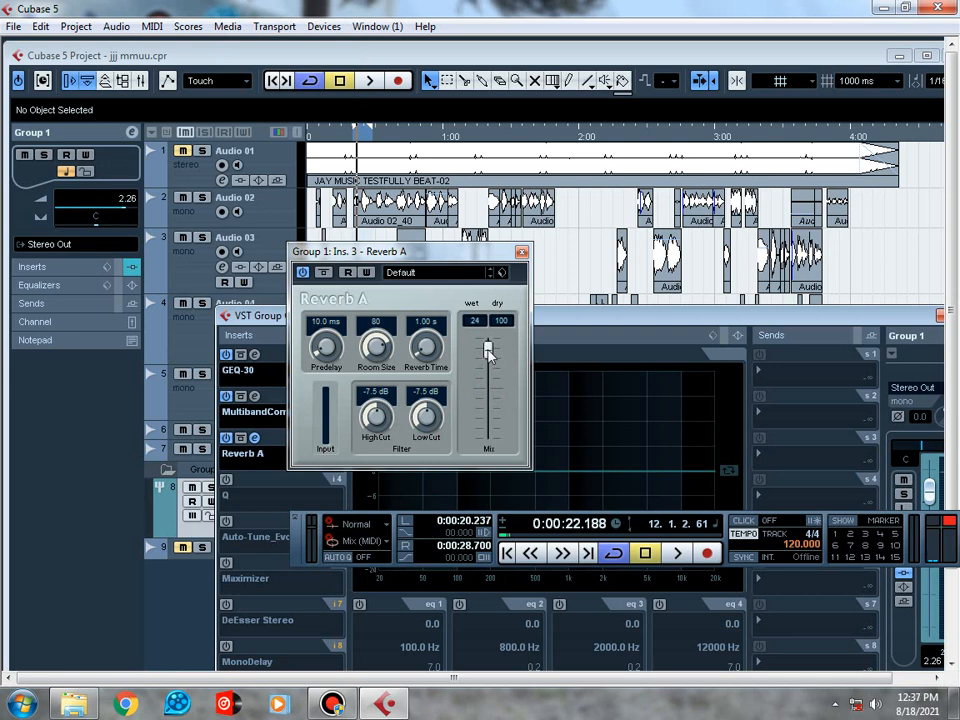
# Audition the cycled vocals with Reverb A active, closing its editor, and stop playback
pyautogui.press('space')
pyautogui.click(521, 251)
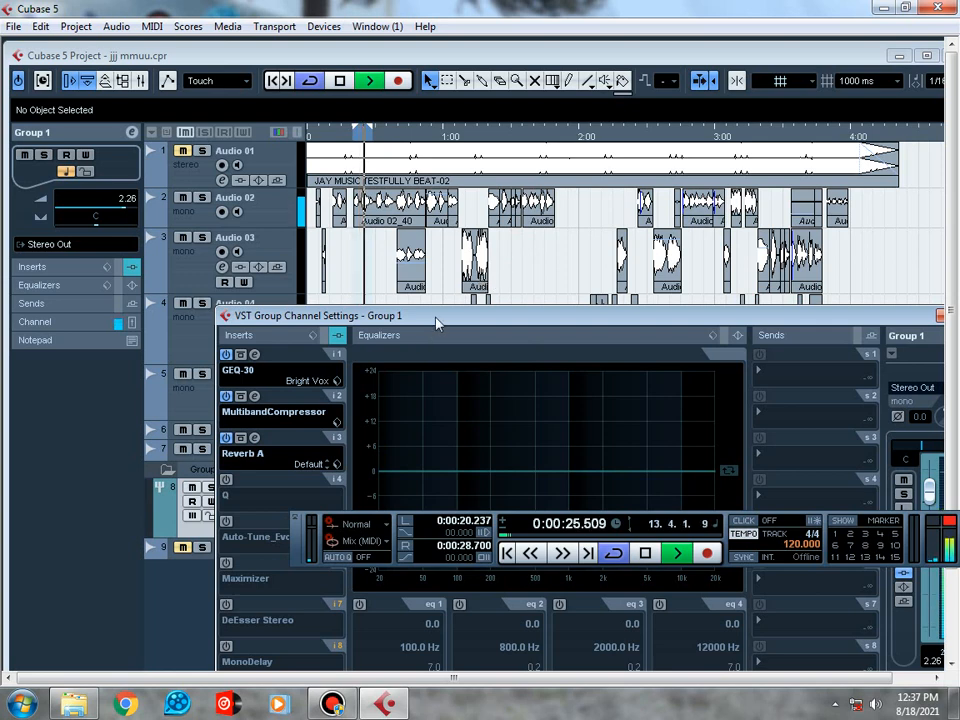
pyautogui.moveTo(436, 322); pyautogui.dragTo(438, 296)
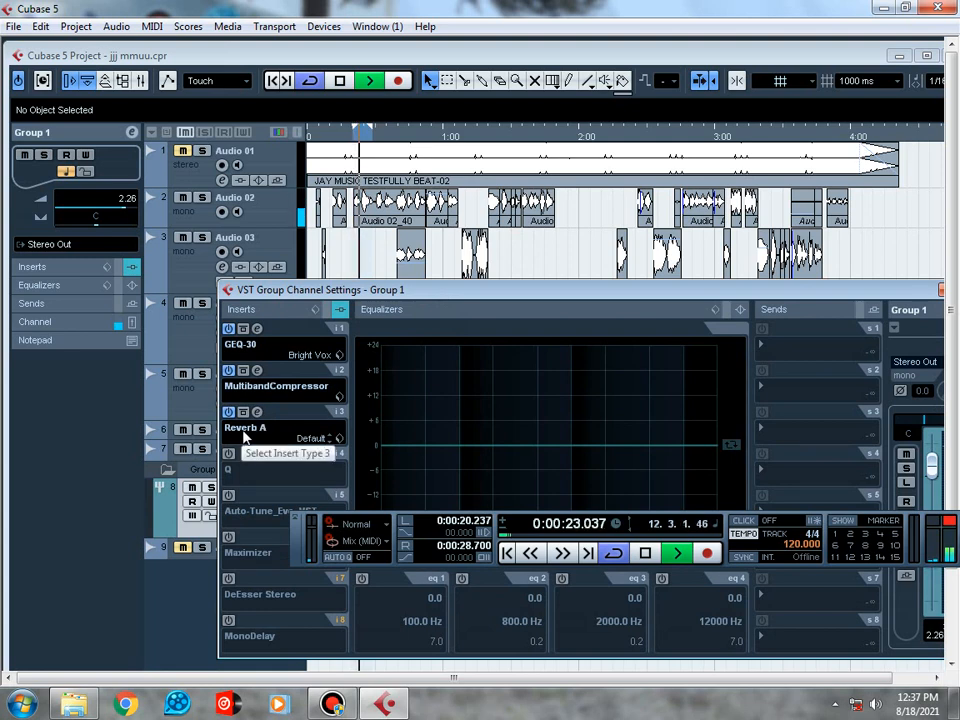
pyautogui.press('space')
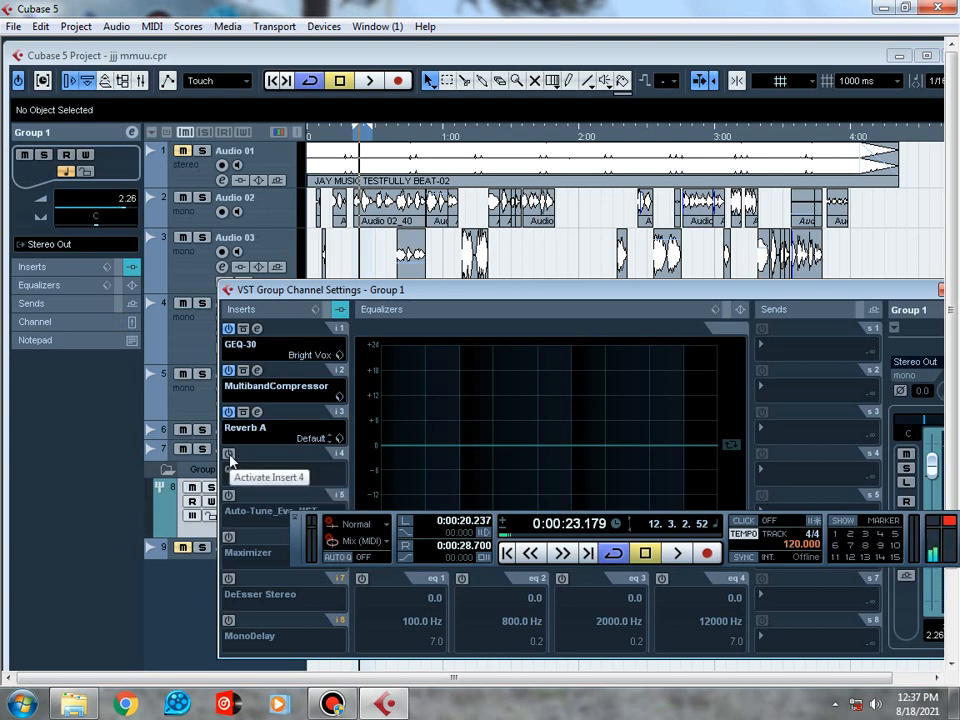
# Enable the Q equalizer in Group 1's fourth insert slot and play the cycled vocals through it
pyautogui.click(252, 474)
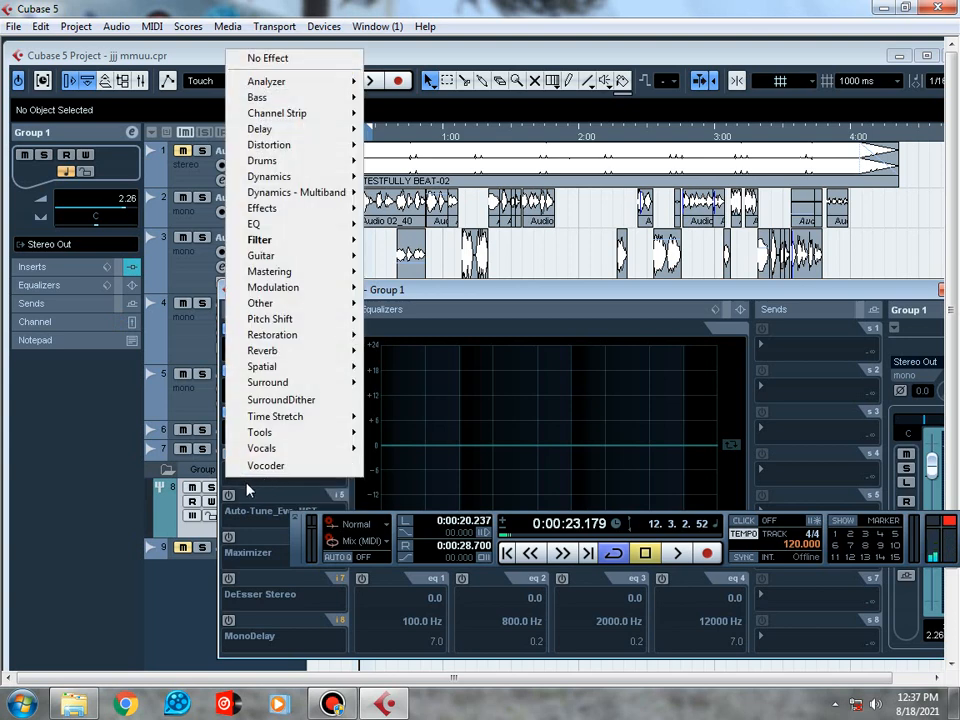
pyautogui.click(250, 496)
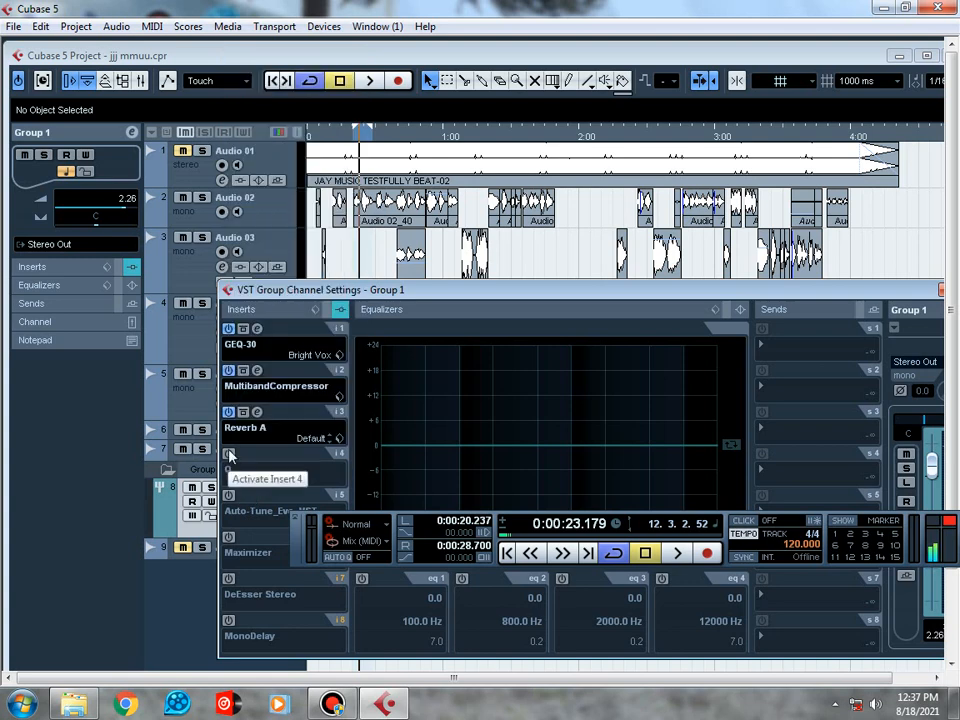
pyautogui.click(229, 454)
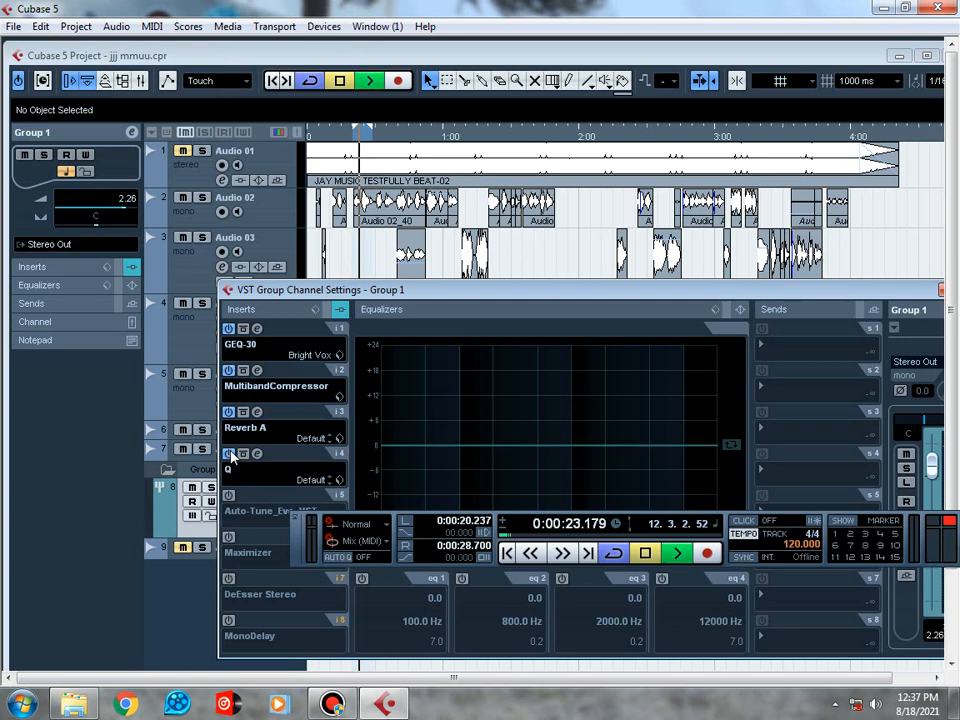
pyautogui.press('space')
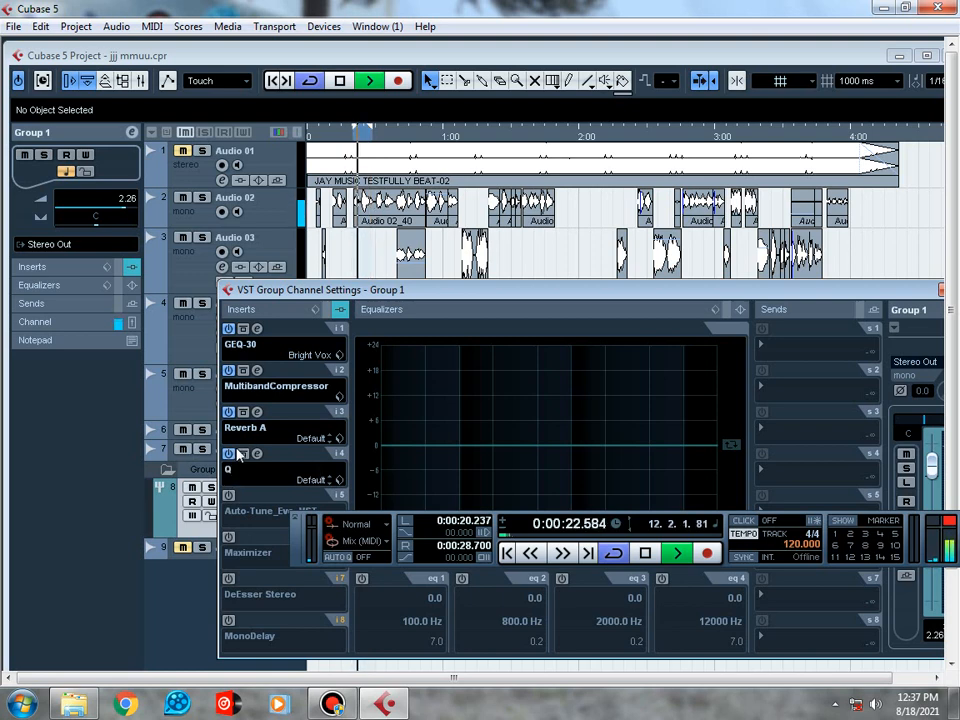
# Compare the vocals with Q off and on during playback, and open the Q editor
pyautogui.click(229, 454)
pyautogui.press('space')
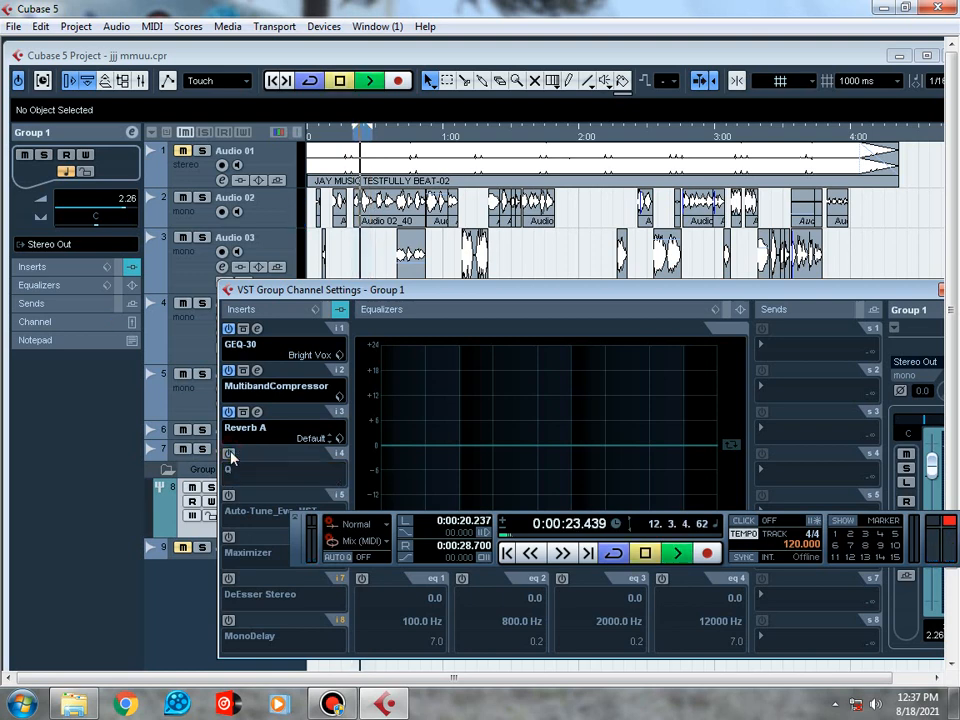
pyautogui.press('space')
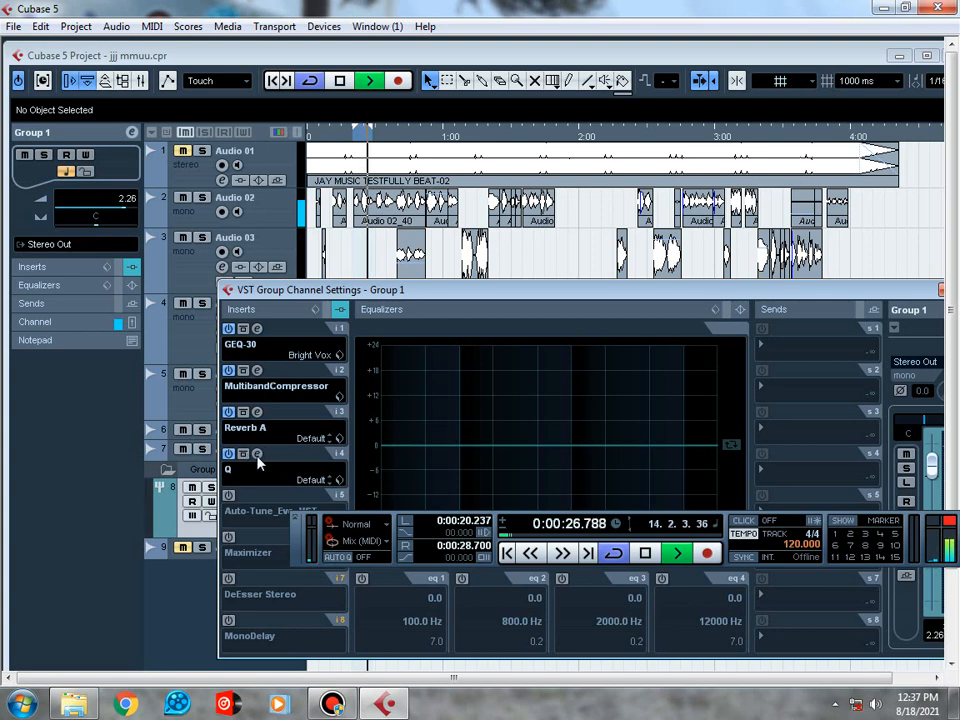
pyautogui.click(257, 455)
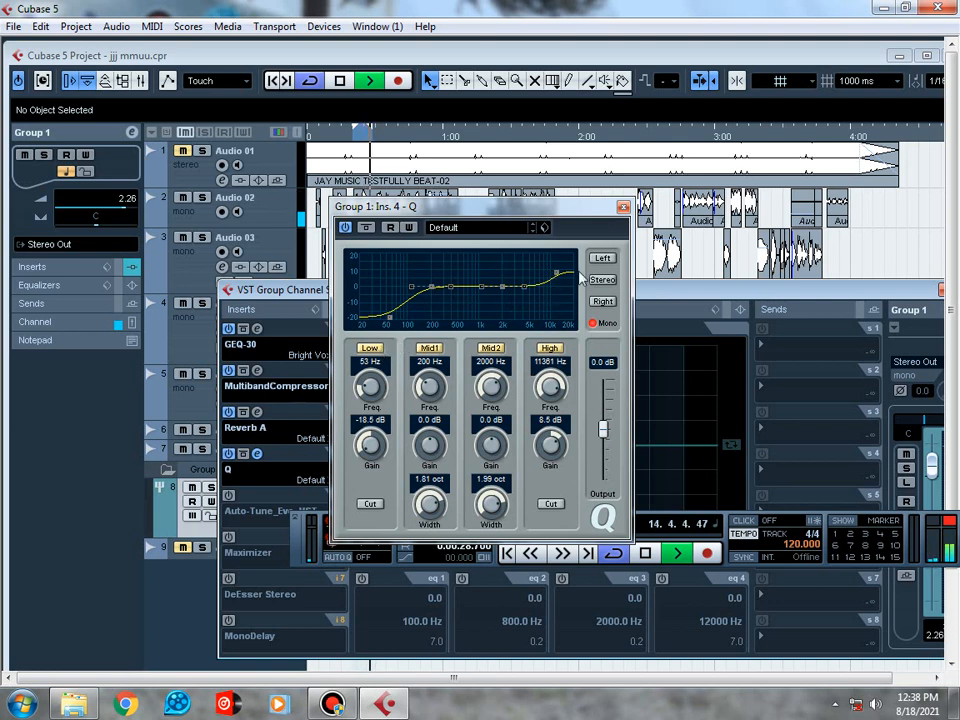
# Close the Q editor and reselect Q from the EQ plug-ins for Group 1's fourth insert slot
pyautogui.click(623, 207)
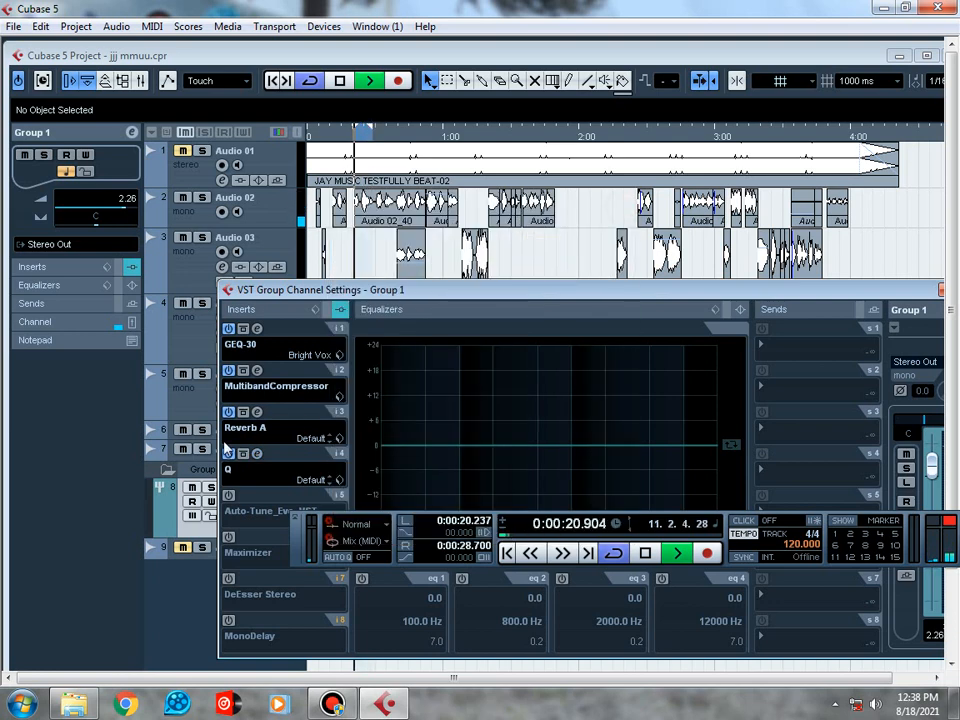
pyautogui.click(262, 480)
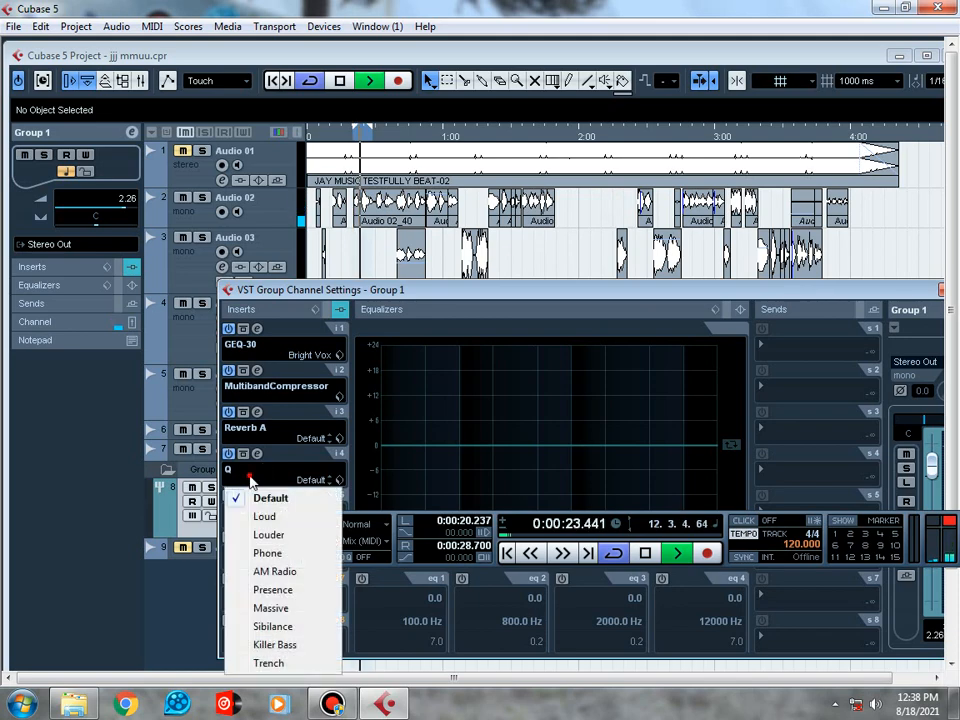
pyautogui.click(248, 478)
pyautogui.click(250, 472)
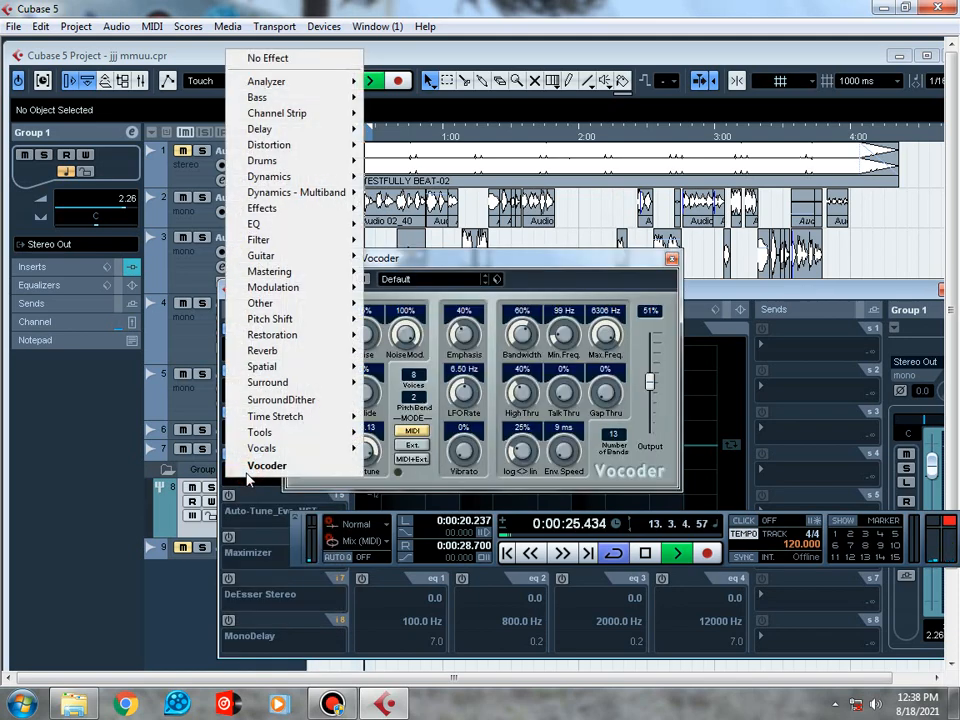
pyautogui.moveTo(255, 224)
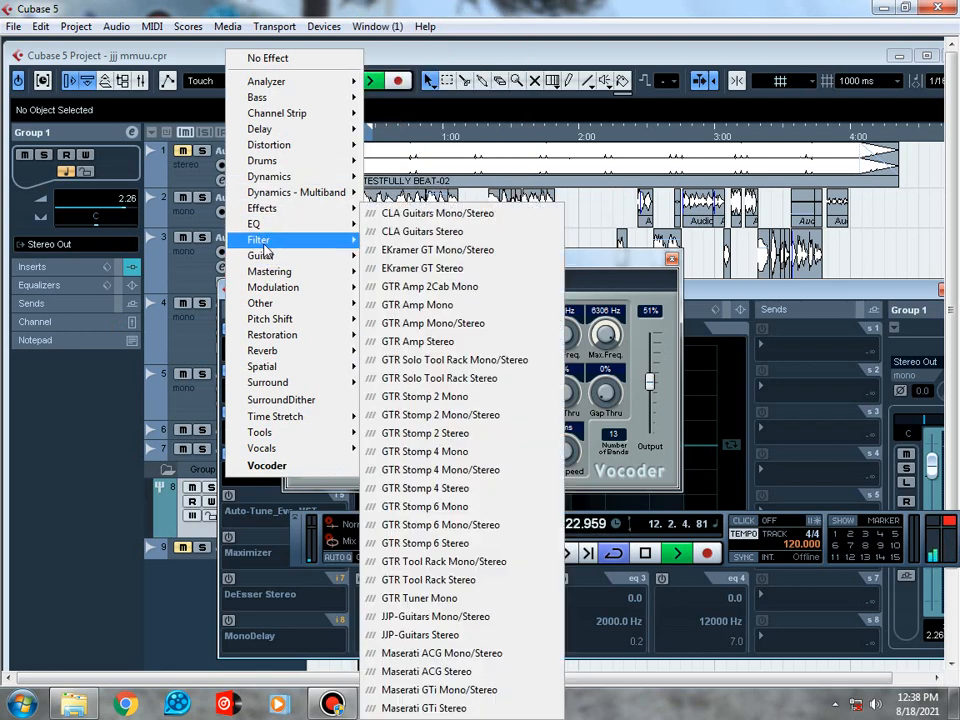
pyautogui.moveTo(264, 250)
pyautogui.click(390, 278)
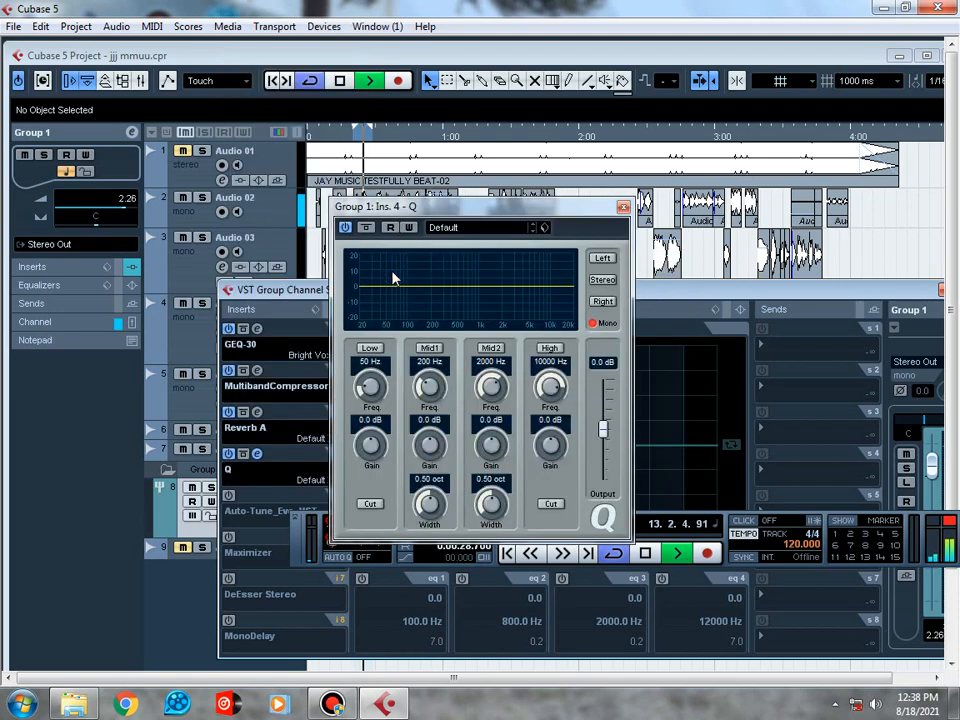
# Switch on all four Q bands and shape the low band to about 56 Hz with a -20.0 dB gain
pyautogui.click(368, 348)
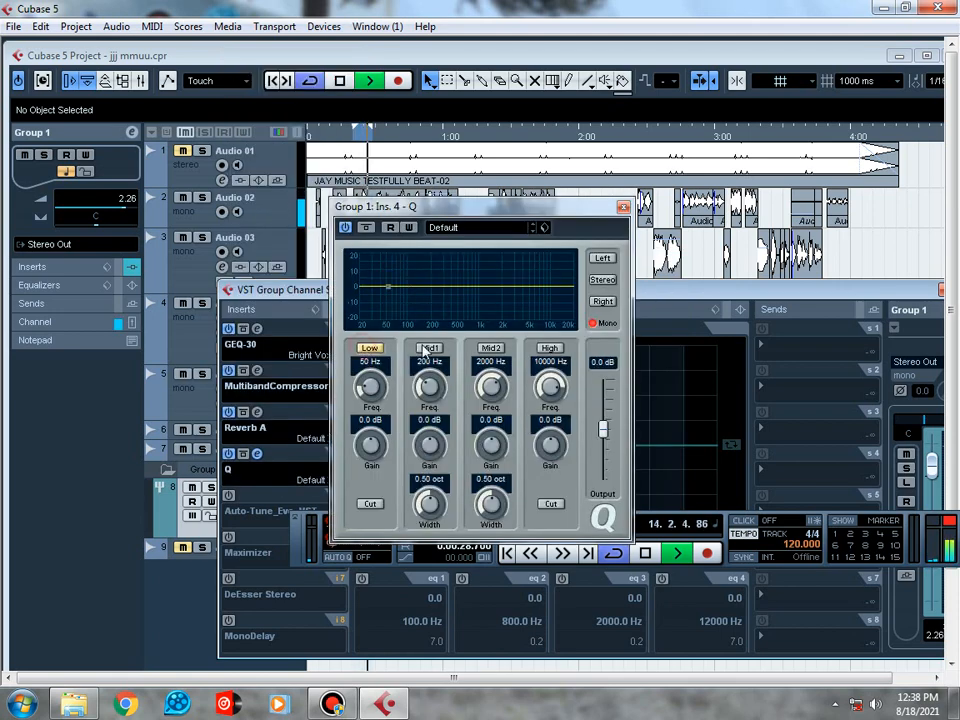
pyautogui.click(429, 348)
pyautogui.click(548, 348)
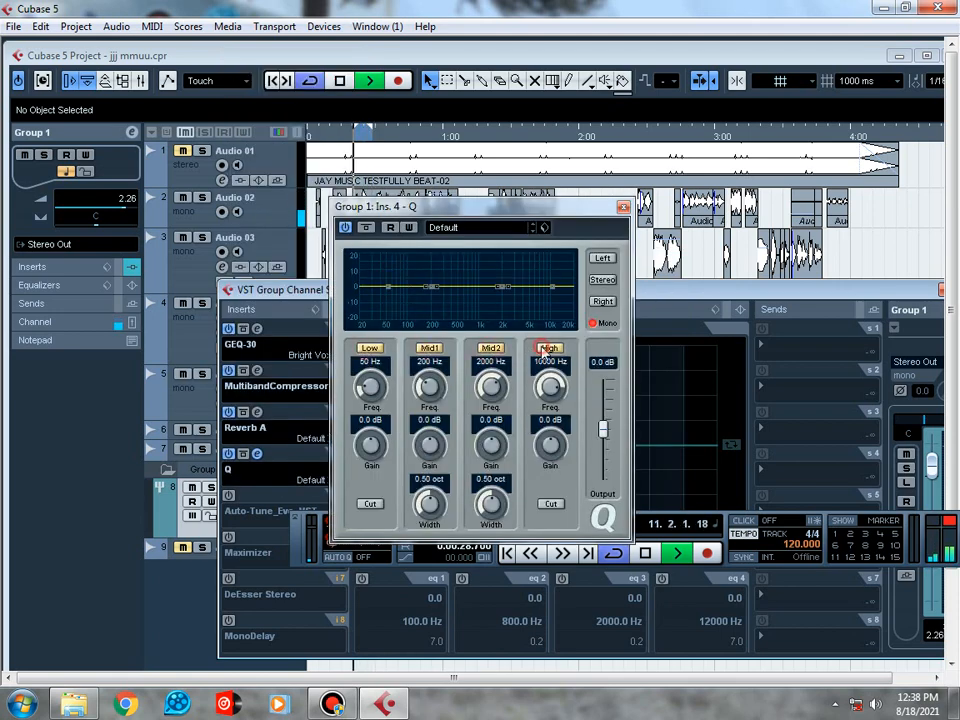
pyautogui.moveTo(386, 291); pyautogui.dragTo(392, 326)
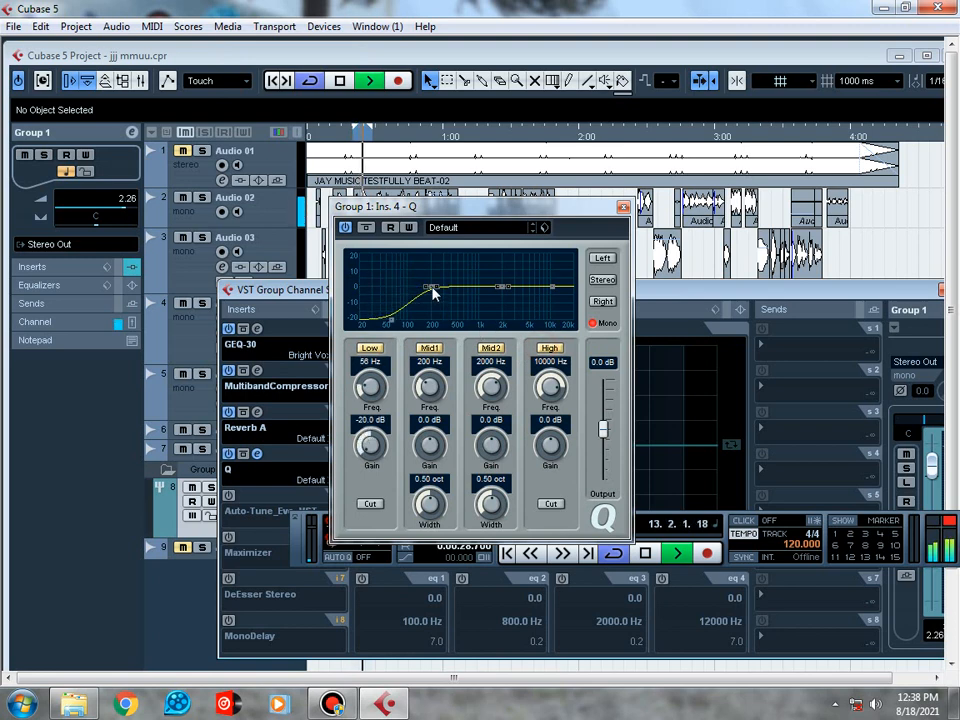
# Set Q's Mid1 to about 207 Hz, -2.0 dB, 2.35 oct, Mid2 width to 1.76 oct, and High to about 10201 Hz, 8.0 dB
pyautogui.moveTo(443, 290)
pyautogui.mouseDown()
pyautogui.moveTo(459, 292)
pyautogui.moveTo(433, 294)
pyautogui.mouseUp()
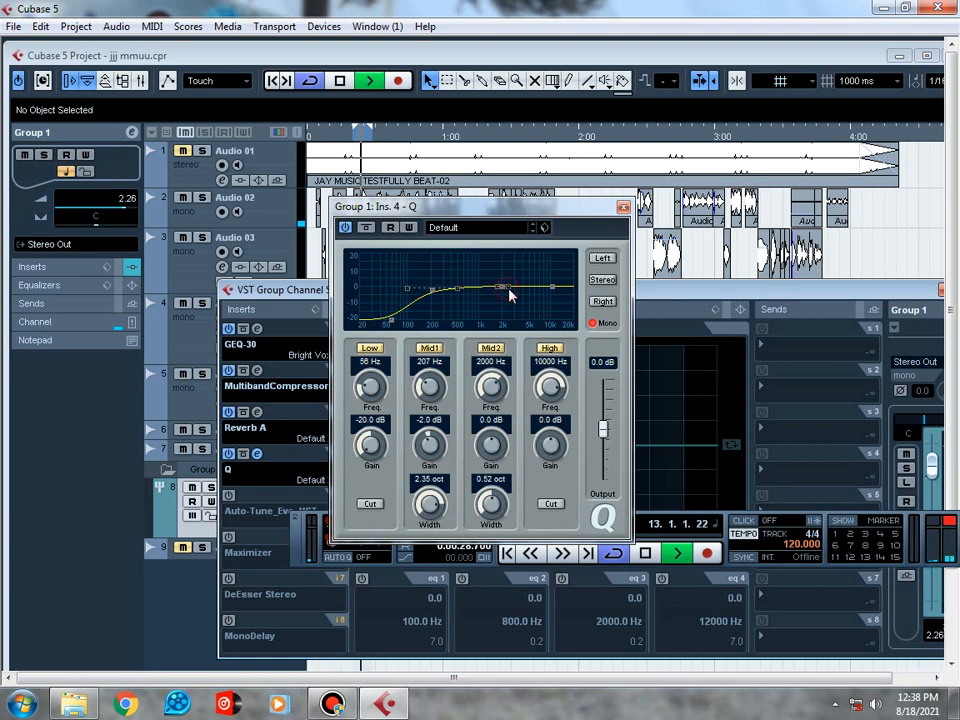
pyautogui.moveTo(515, 293); pyautogui.dragTo(522, 292)
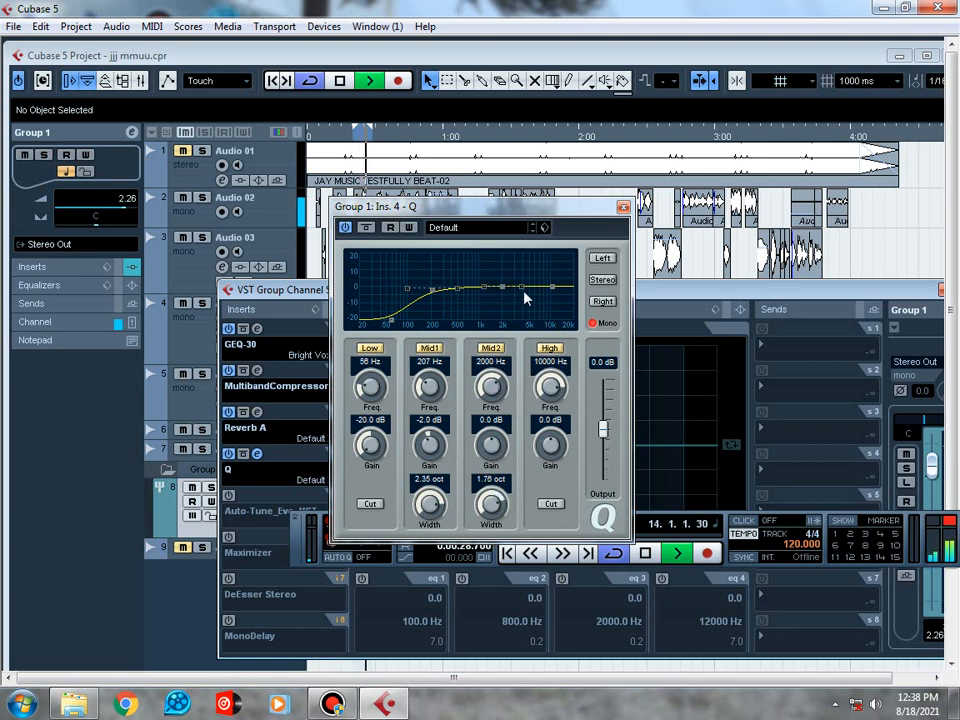
pyautogui.moveTo(553, 287); pyautogui.dragTo(555, 276)
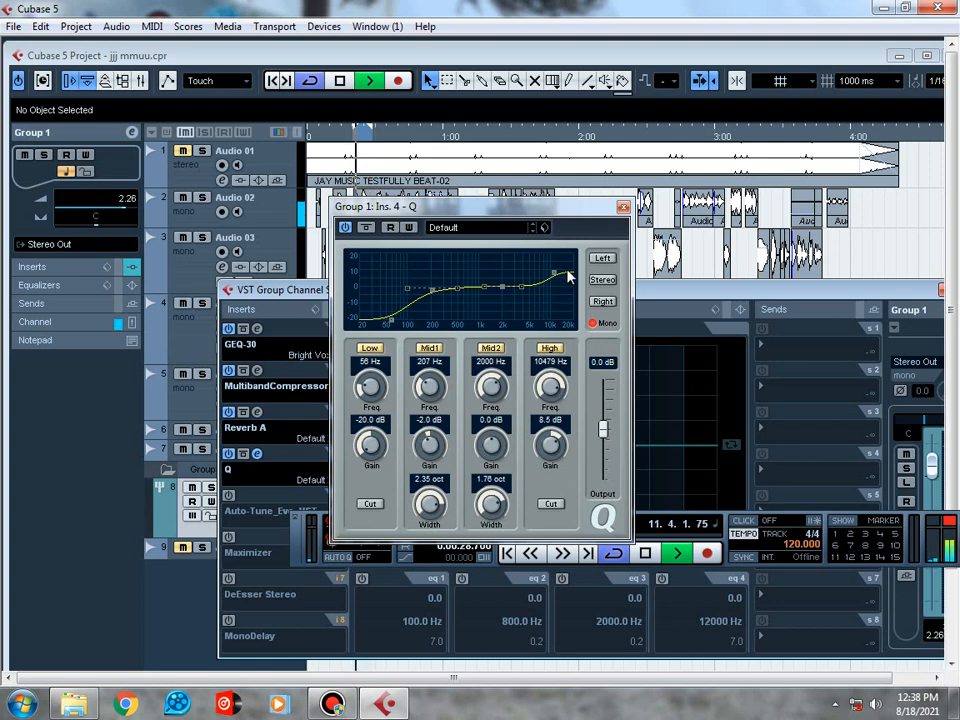
pyautogui.moveTo(556, 279); pyautogui.dragTo(555, 281)
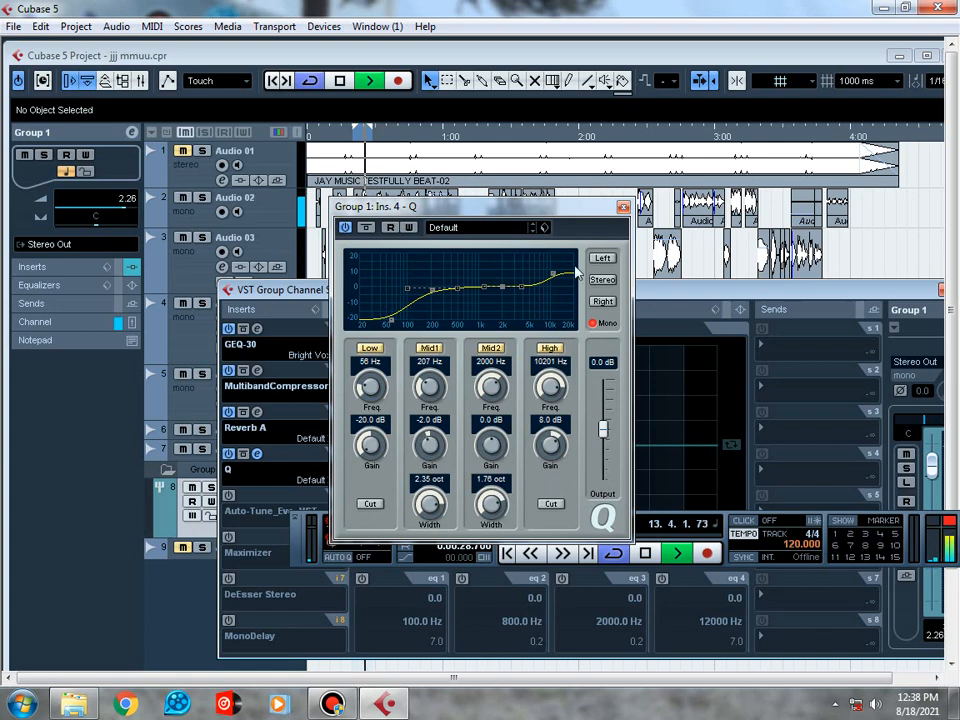
# Close the Q editor, move the Group 1 channel settings window higher to expose the lower inserts, and stop playback
pyautogui.click(622, 208)
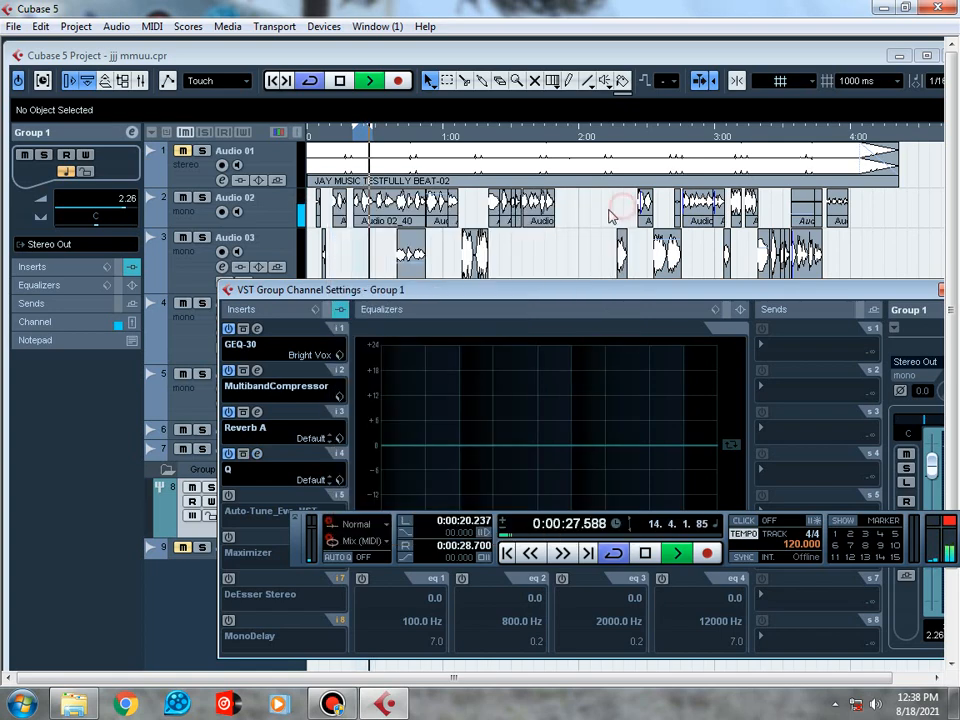
pyautogui.moveTo(463, 289); pyautogui.dragTo(464, 237)
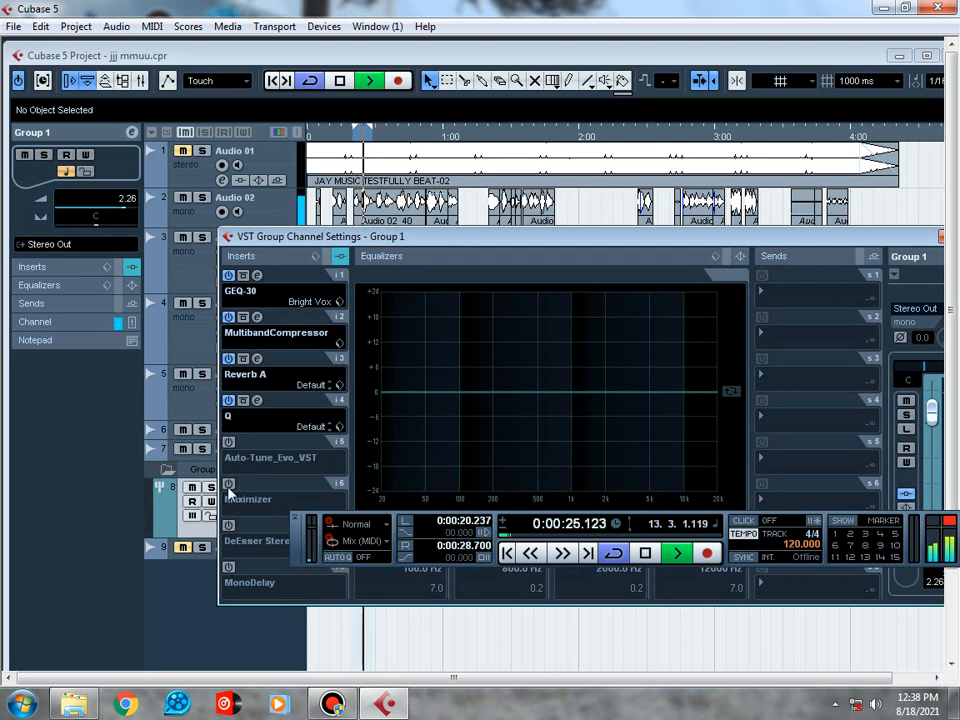
pyautogui.press('space')
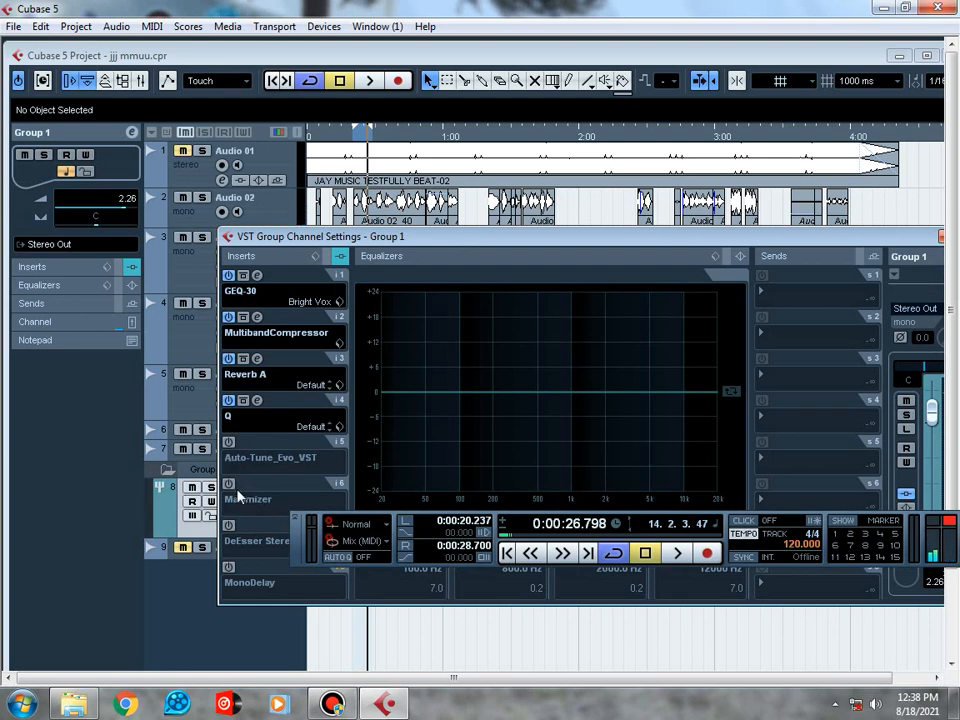
# Look up Maximizer among the dynamics plug-ins for the sixth insert slot, keeping the current plug-in, and reopen Group 1's channel settings
pyautogui.click(236, 502)
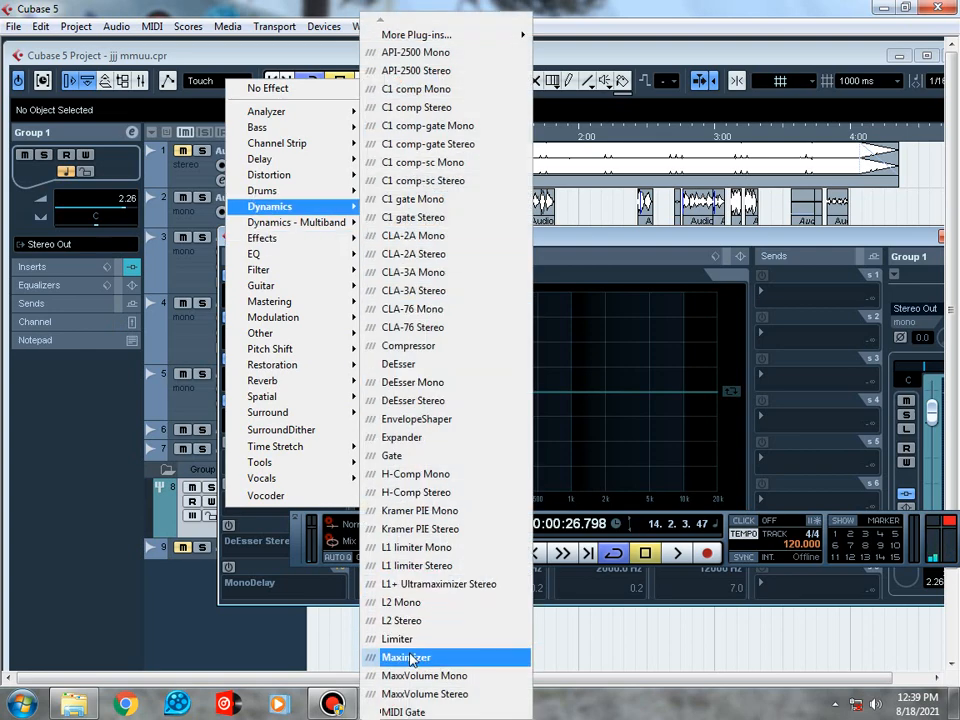
pyautogui.click(198, 620)
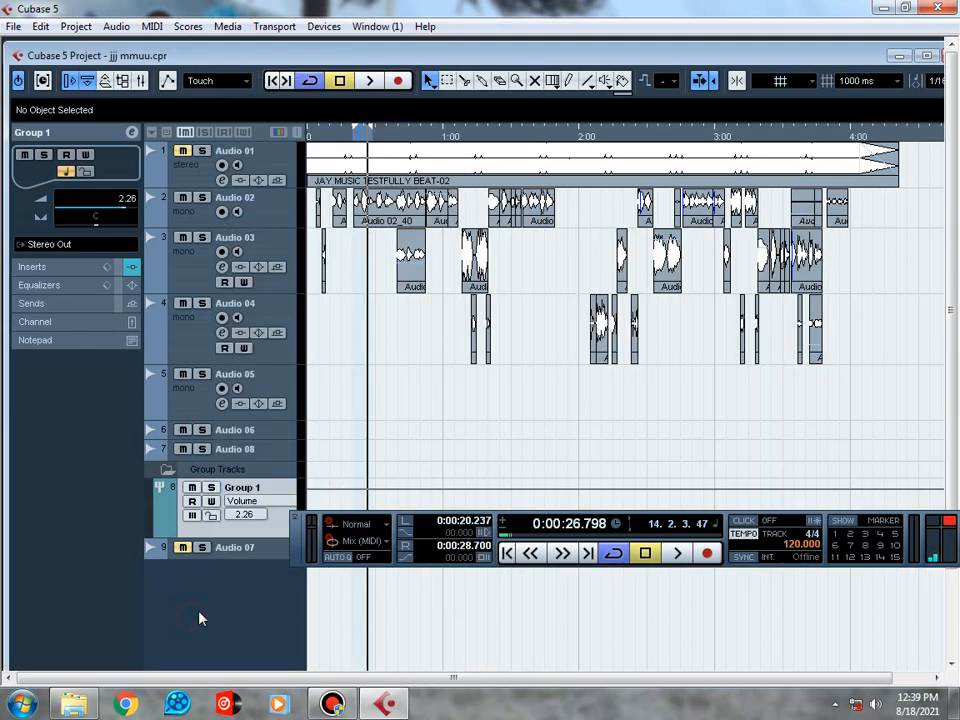
pyautogui.click(131, 134)
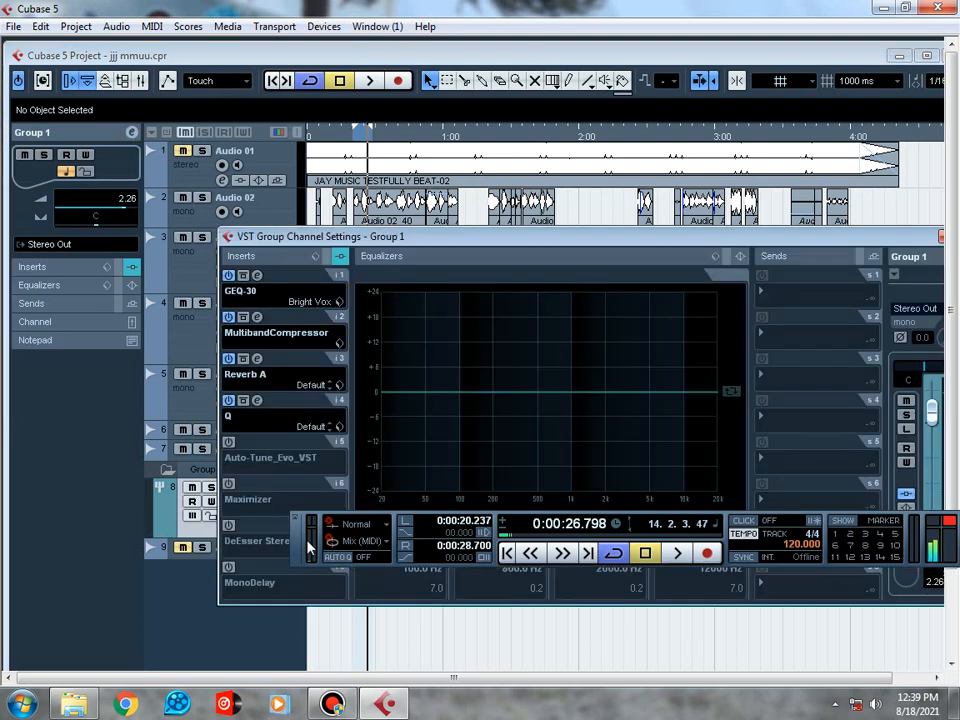
# Enable Maximizer in Group 1's sixth insert slot and play the cycled vocals, comparing them with it off and on
pyautogui.click(229, 484)
pyautogui.press('space')
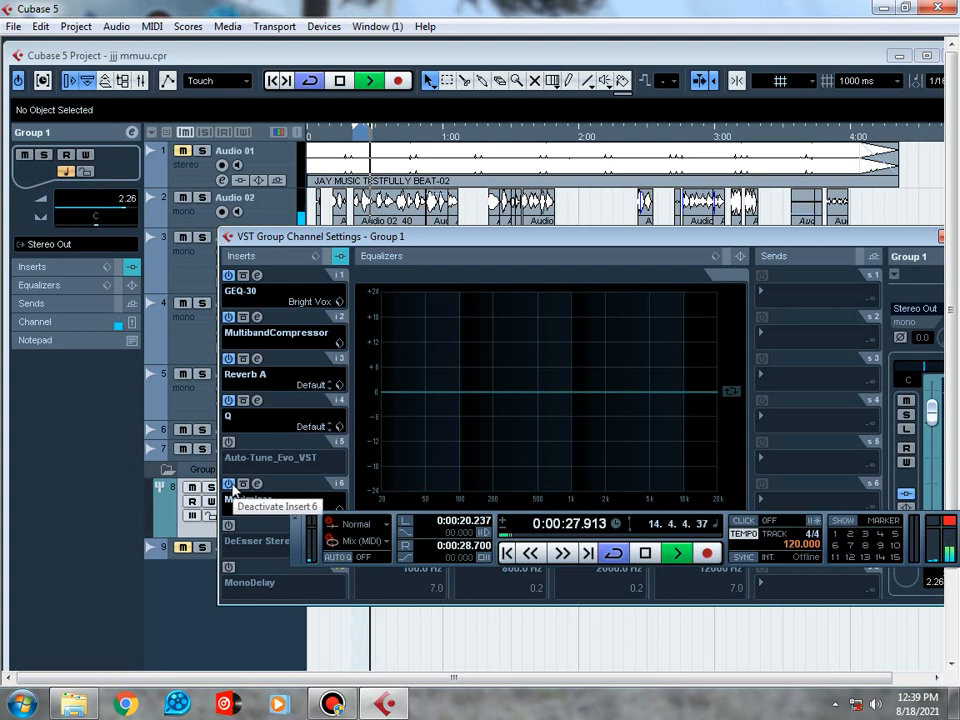
pyautogui.click(230, 484)
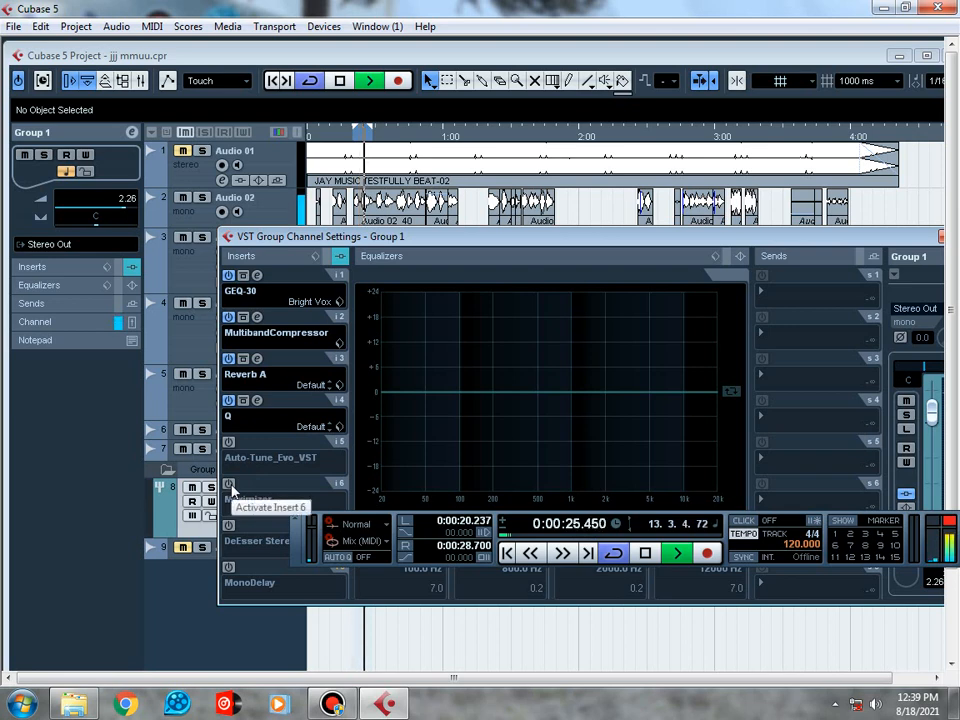
pyautogui.click(230, 484)
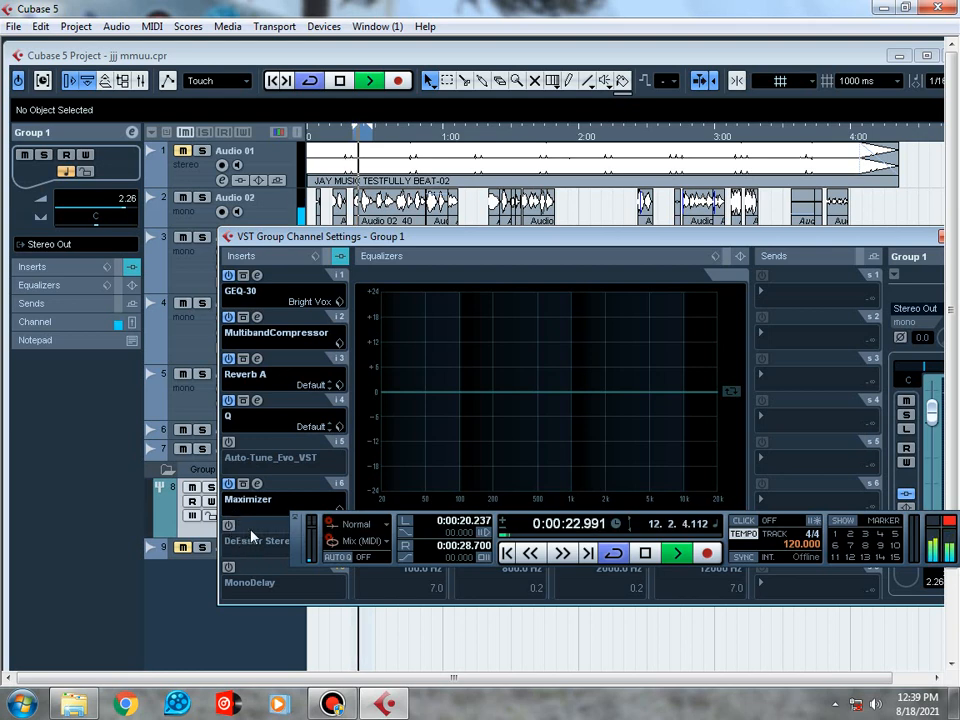
# Enable DeEsser Stereo in the seventh insert slot, open its editor, and look it up among the dynamics plug-ins
pyautogui.click(229, 526)
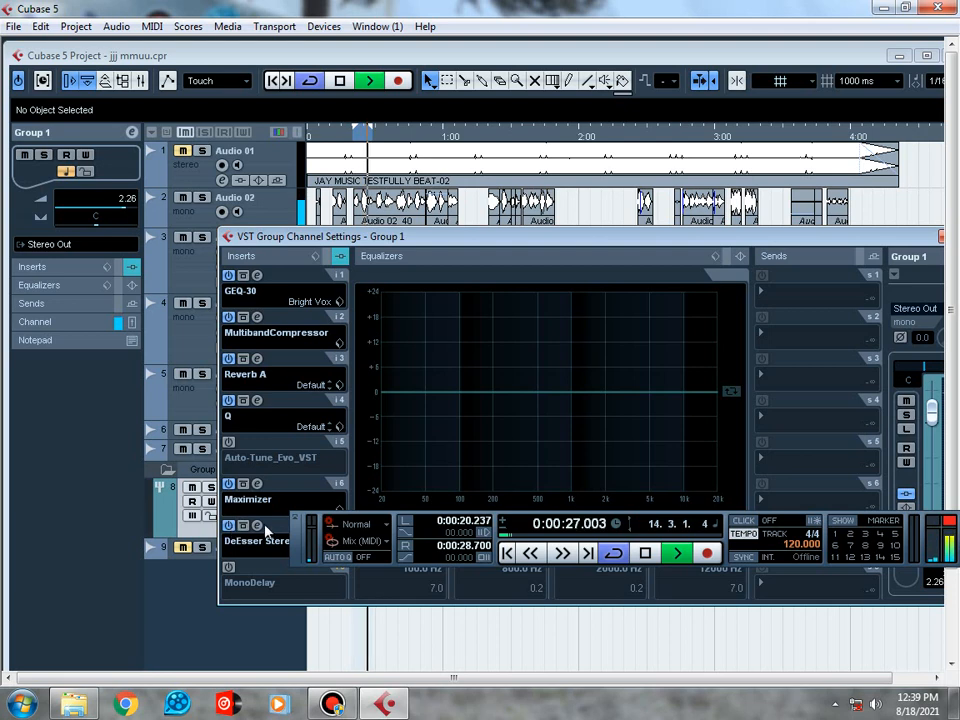
pyautogui.click(258, 527)
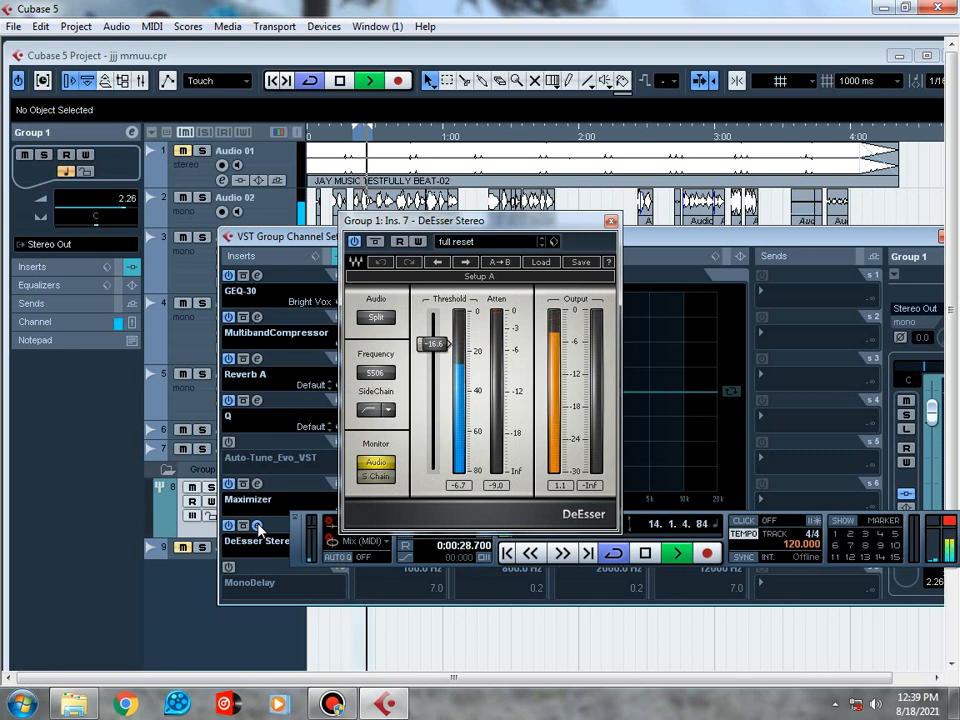
pyautogui.click(254, 541)
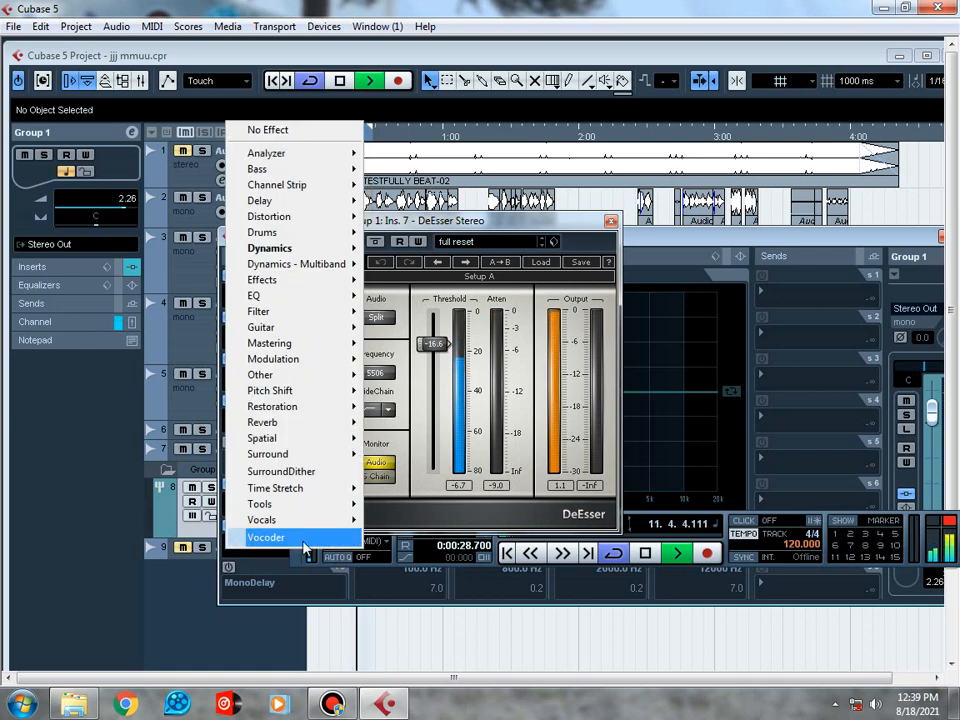
pyautogui.moveTo(318, 270)
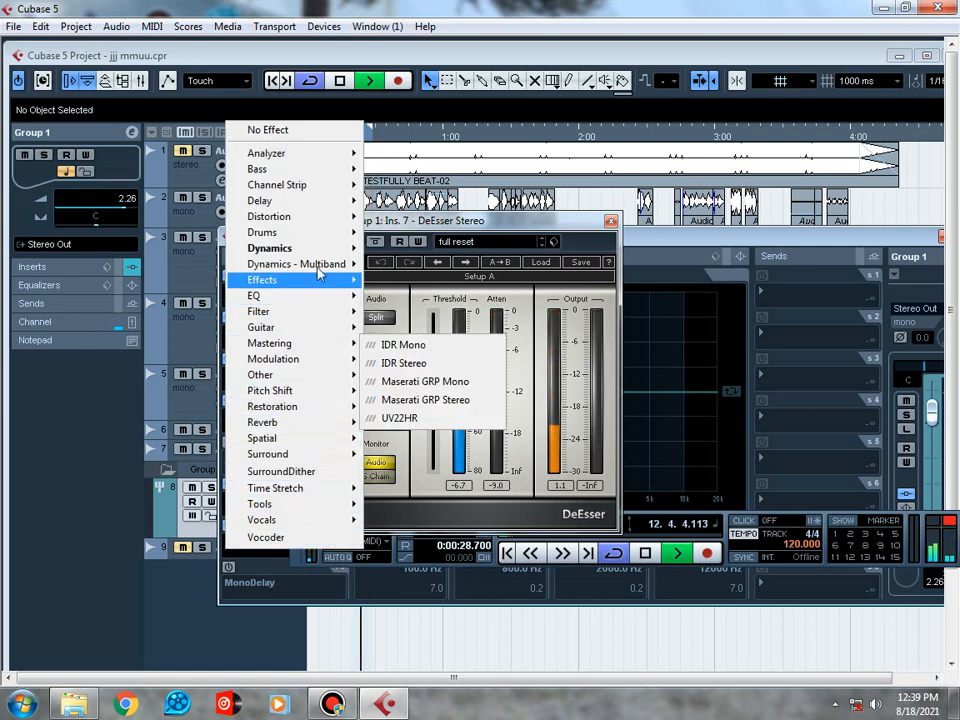
pyautogui.moveTo(300, 248)
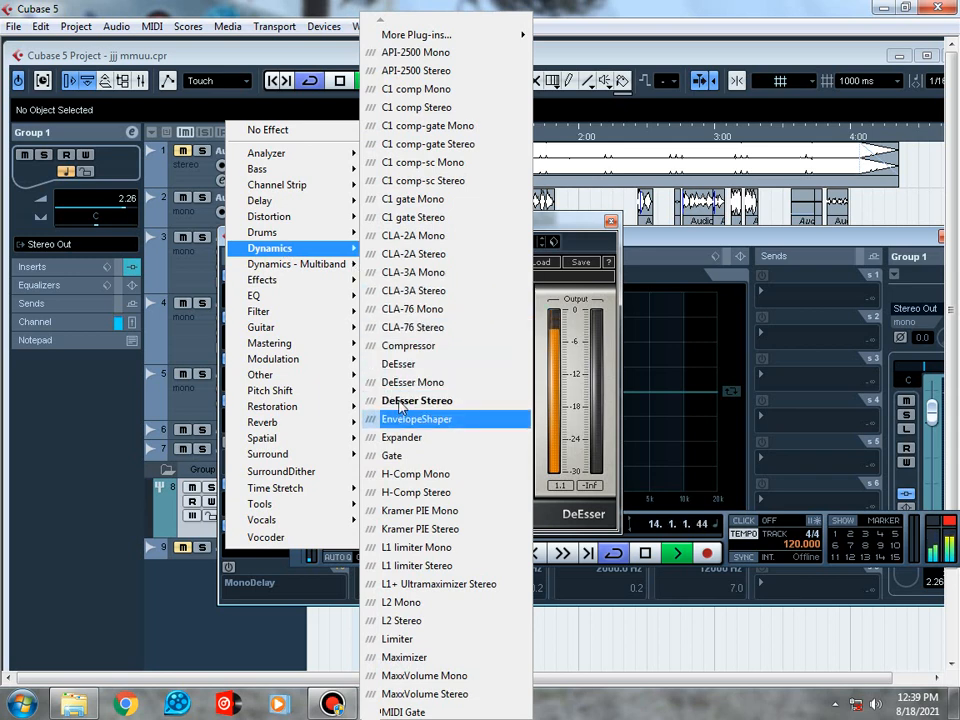
pyautogui.click(553, 223)
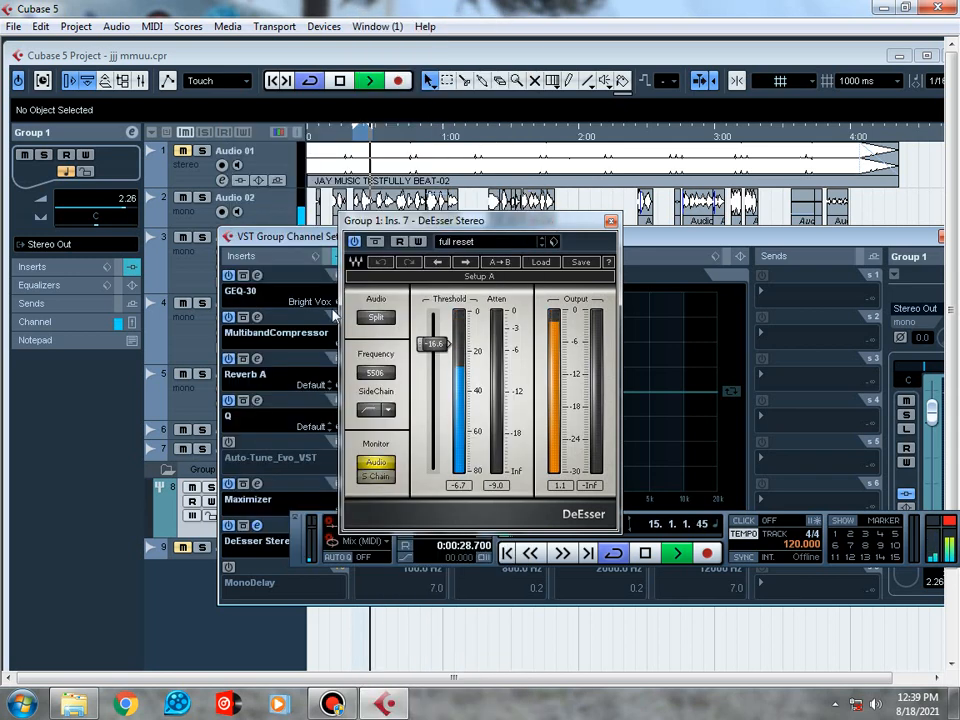
# Compare the playing vocals with DeEsser Stereo off and on, leave it enabled, and close its editor
pyautogui.click(228, 525)
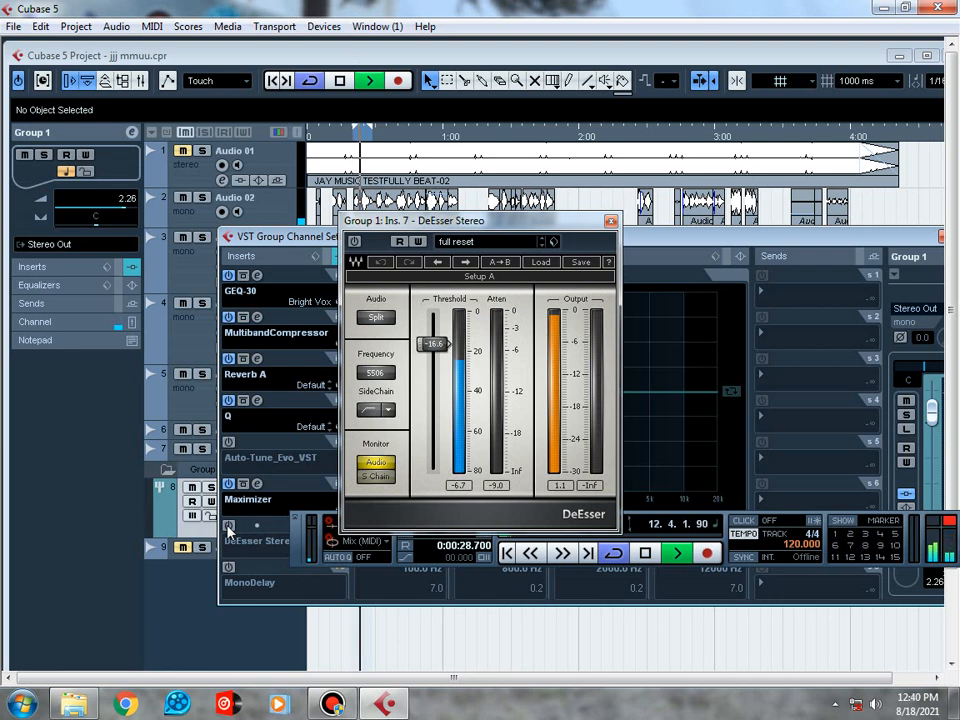
pyautogui.click(228, 525)
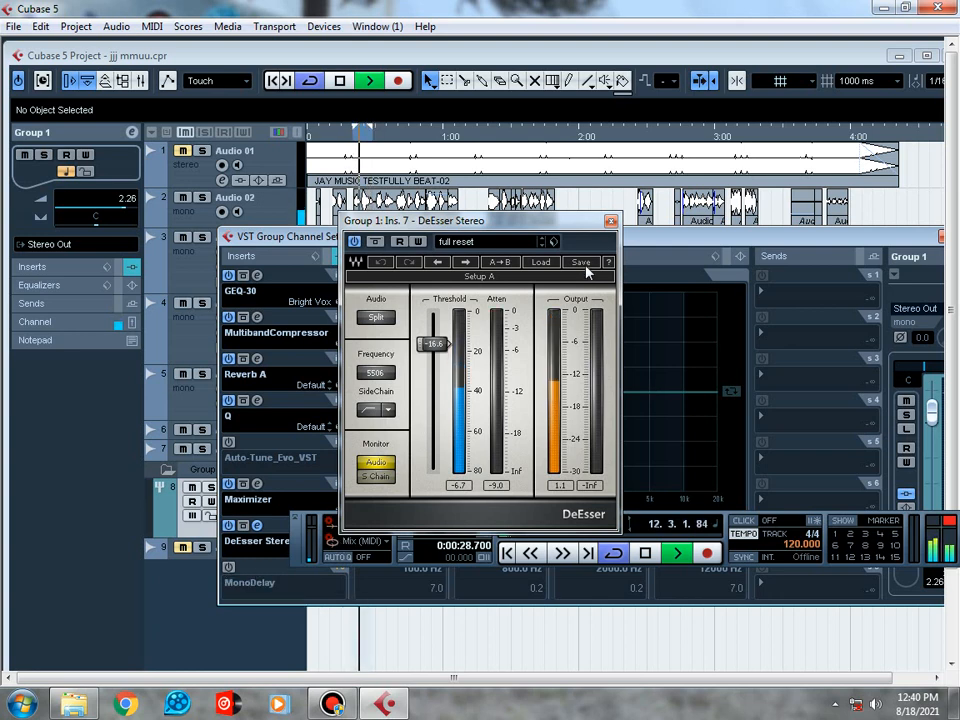
pyautogui.click(611, 221)
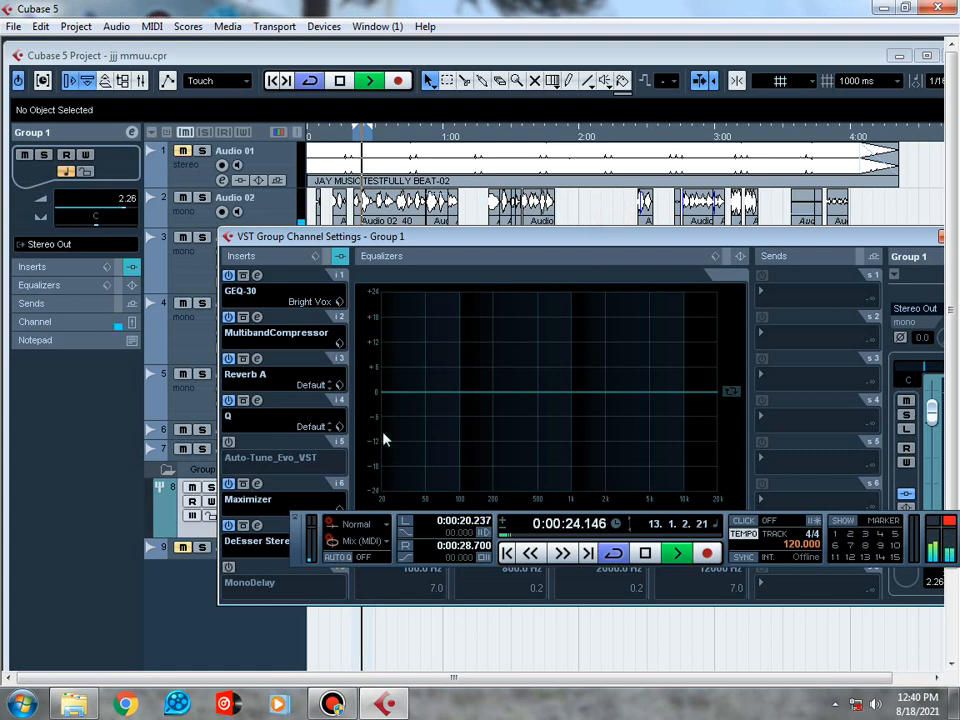
# Enable MonoDelay in the eighth insert slot, and review its entry among the delay plug-ins and its editor settings
pyautogui.click(228, 568)
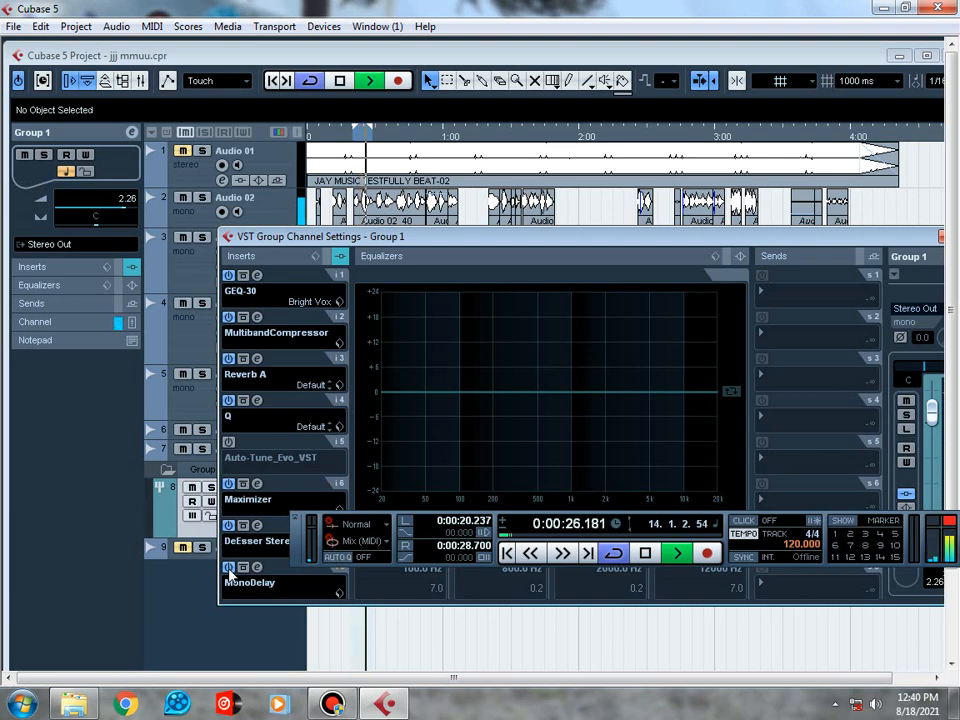
pyautogui.click(238, 588)
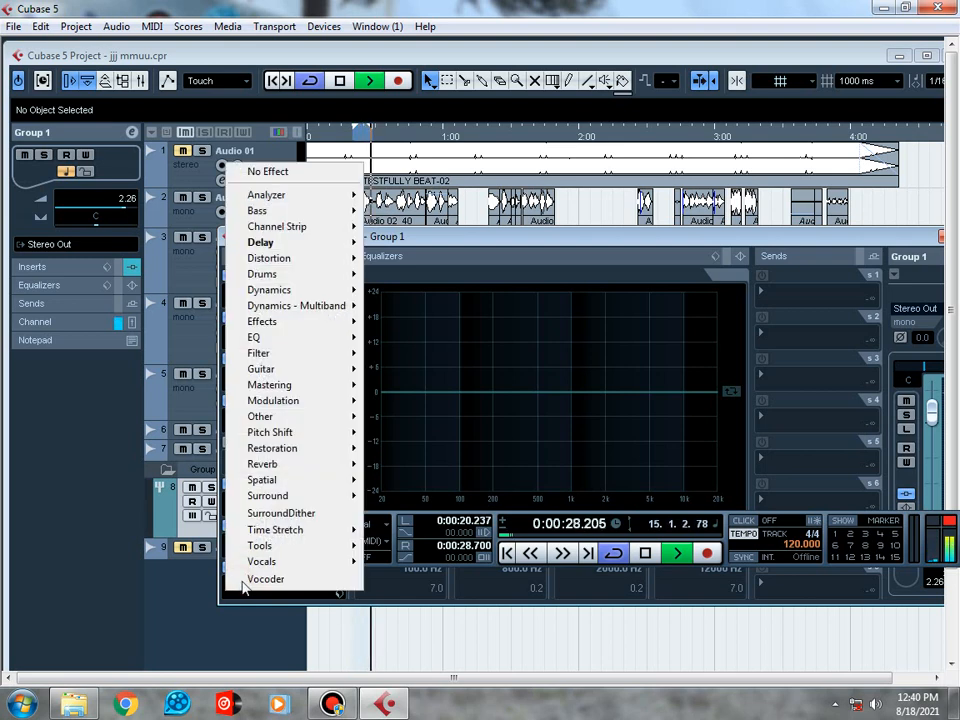
pyautogui.moveTo(296, 243)
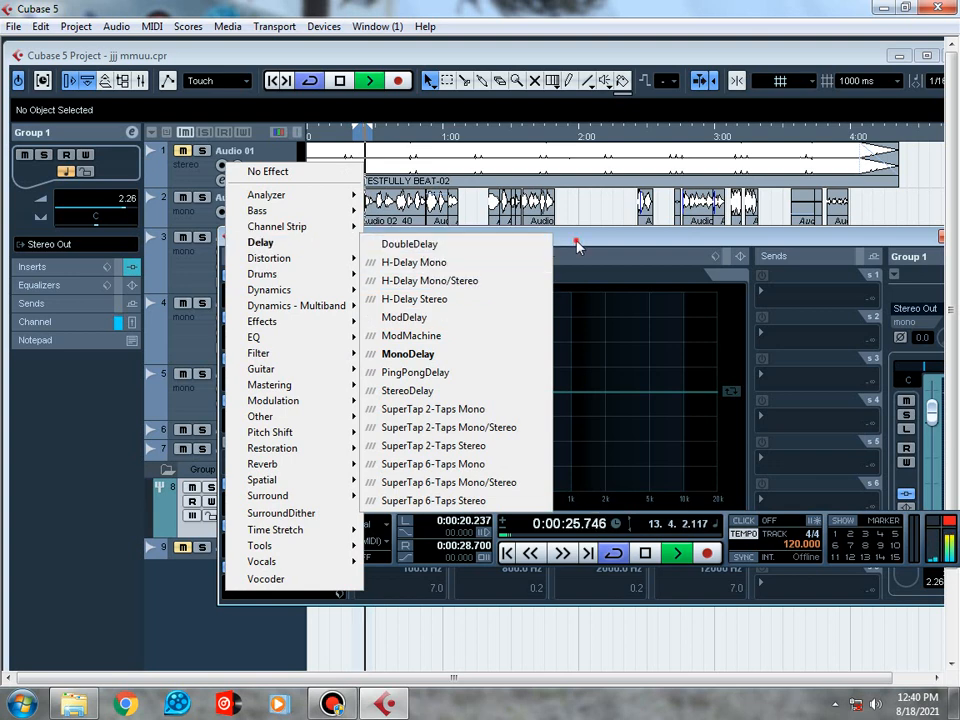
pyautogui.press('Escape')
pyautogui.click(256, 568)
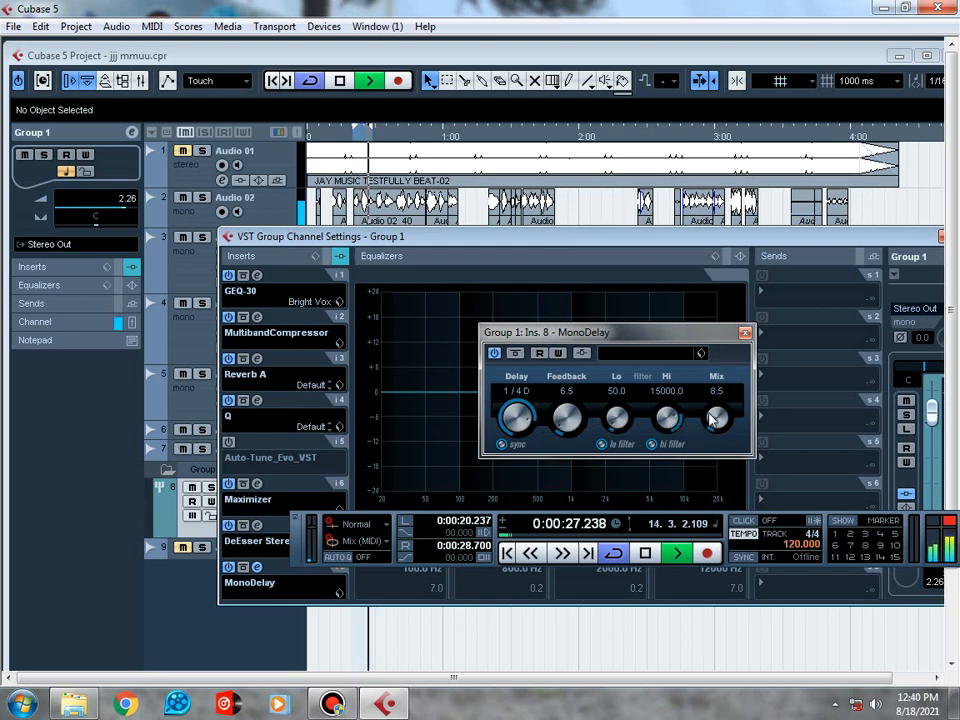
pyautogui.click(744, 333)
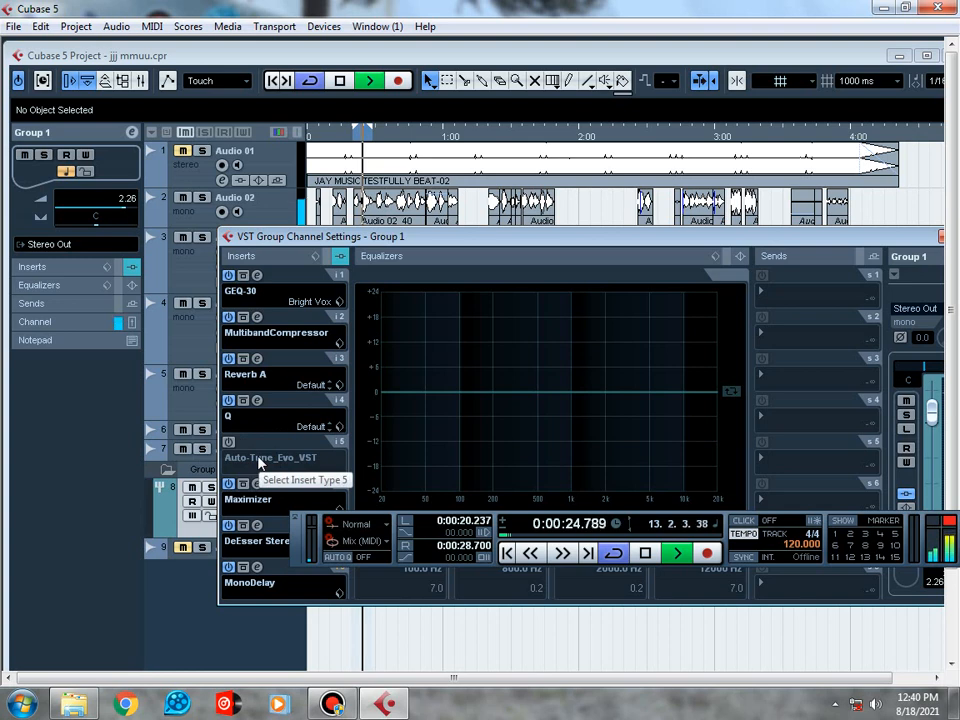
# Enable Auto-Tune_Evo_VST in Group 1's fifth insert slot and play the cycled vocals, comparing them with it off and on
pyautogui.press('space')
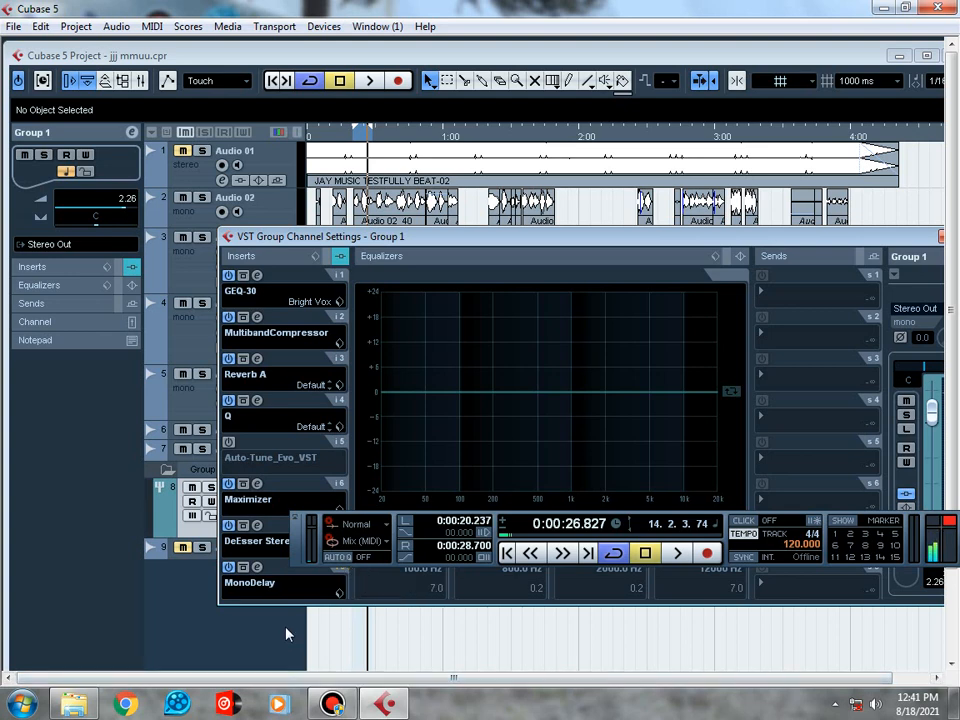
pyautogui.click(231, 446)
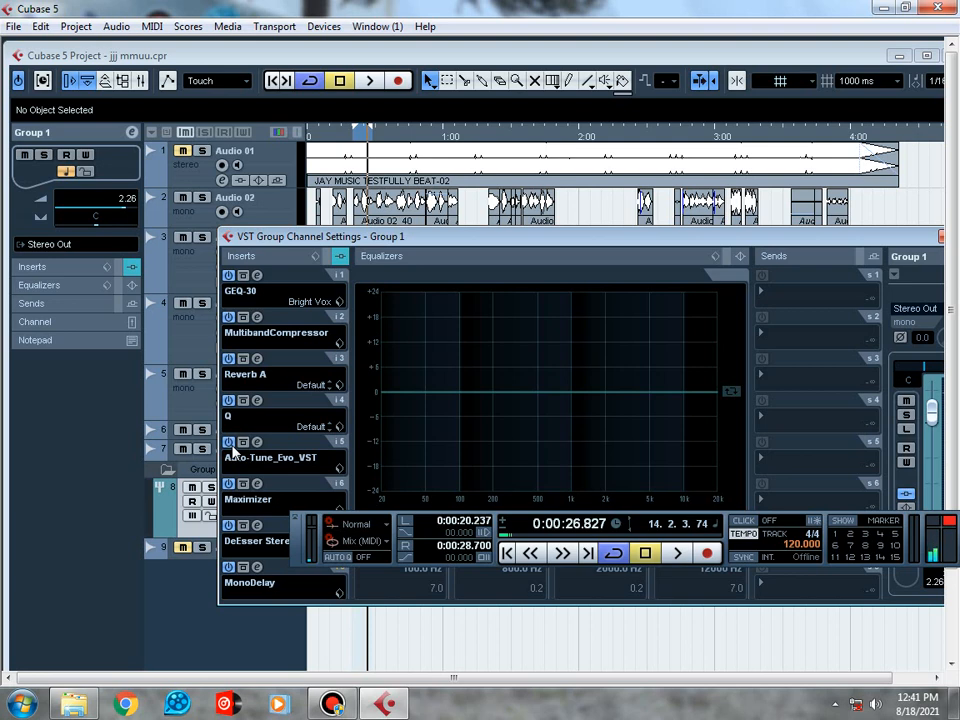
pyautogui.press('space')
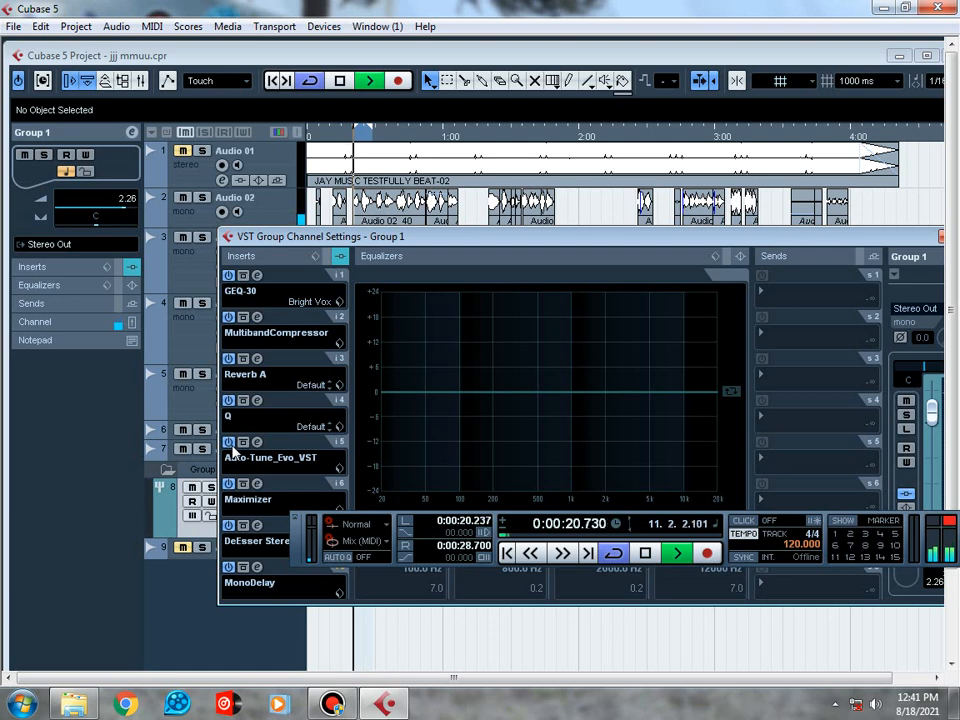
pyautogui.click(230, 445)
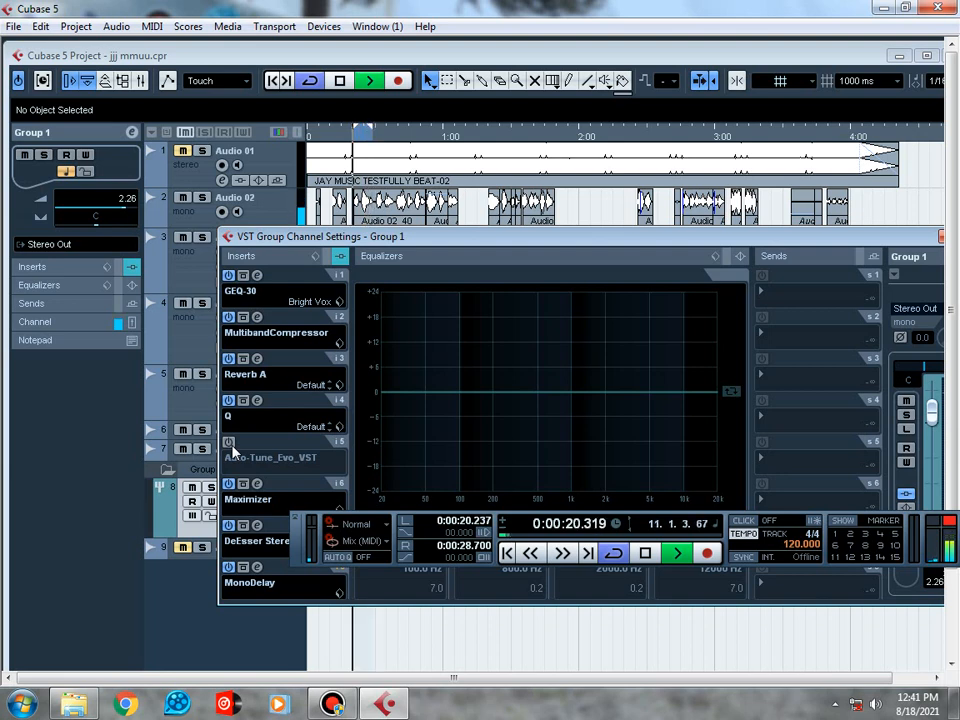
pyautogui.click(229, 442)
pyautogui.click(229, 442)
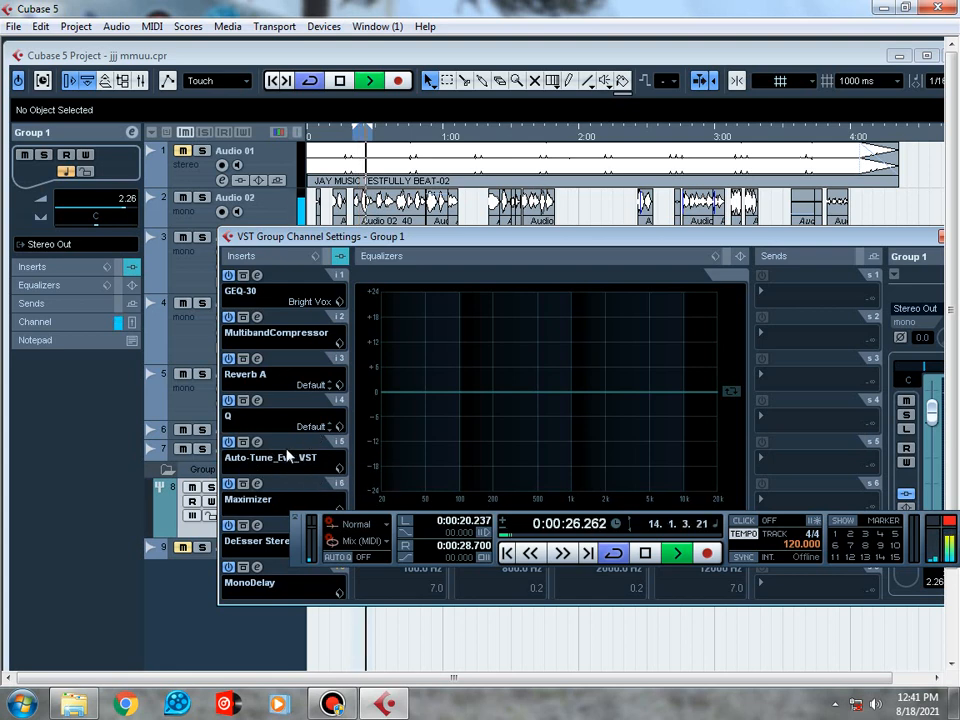
# Review the key and scale settings in the Auto-Tune_Evo_VST editor, and close it and Group 1's channel settings with playback stopped
pyautogui.click(256, 442)
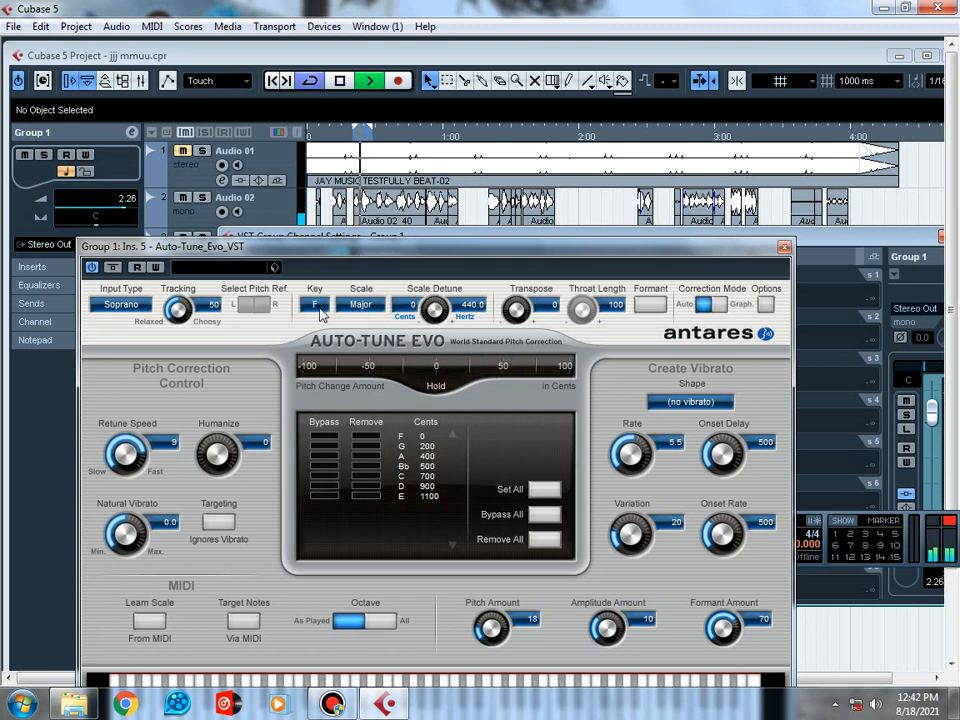
pyautogui.press('space')
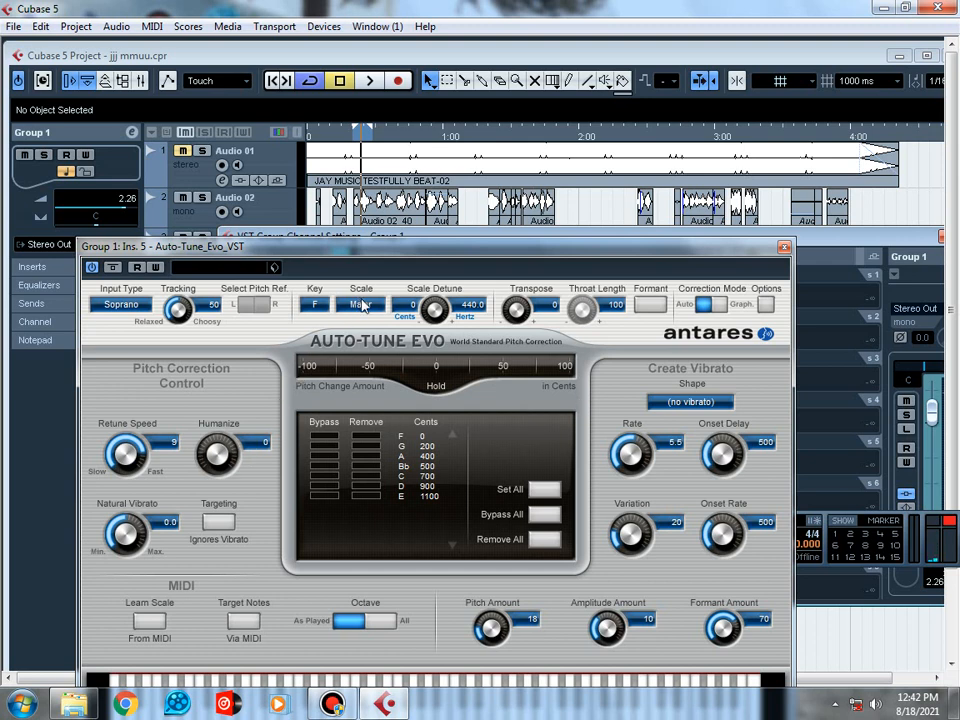
pyautogui.click(784, 248)
pyautogui.moveTo(818, 237); pyautogui.dragTo(600, 327)
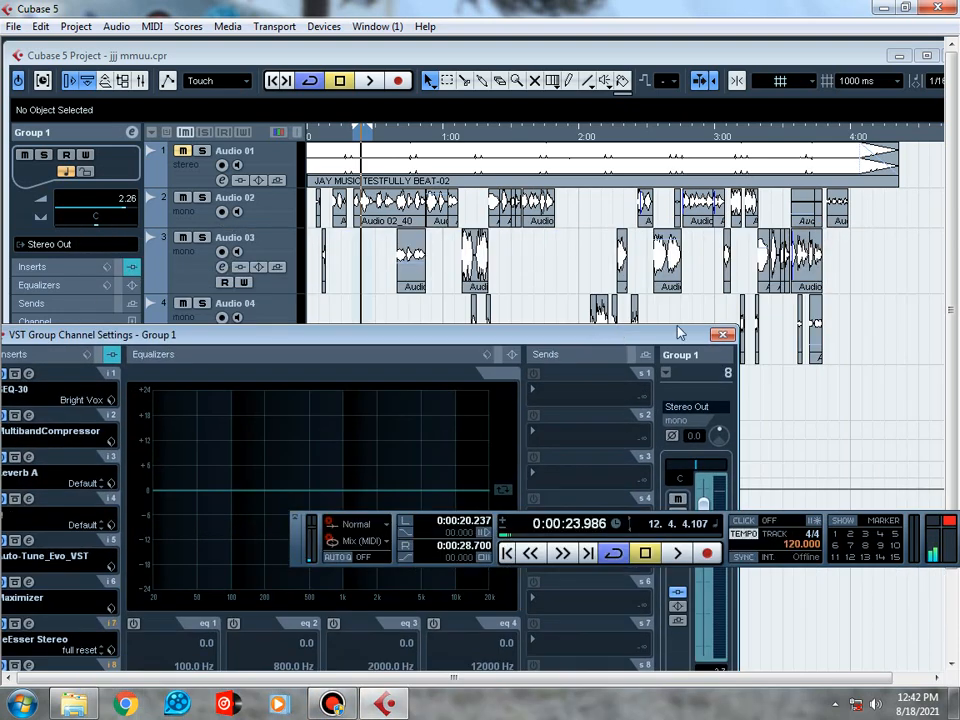
pyautogui.click(728, 336)
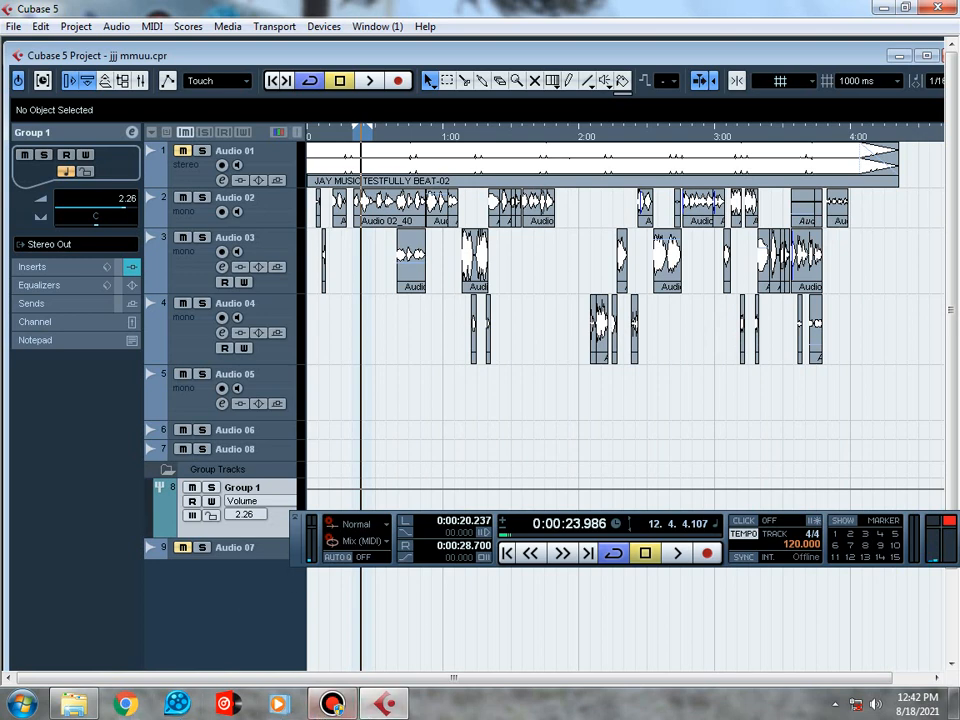
pyautogui.click(228, 704)
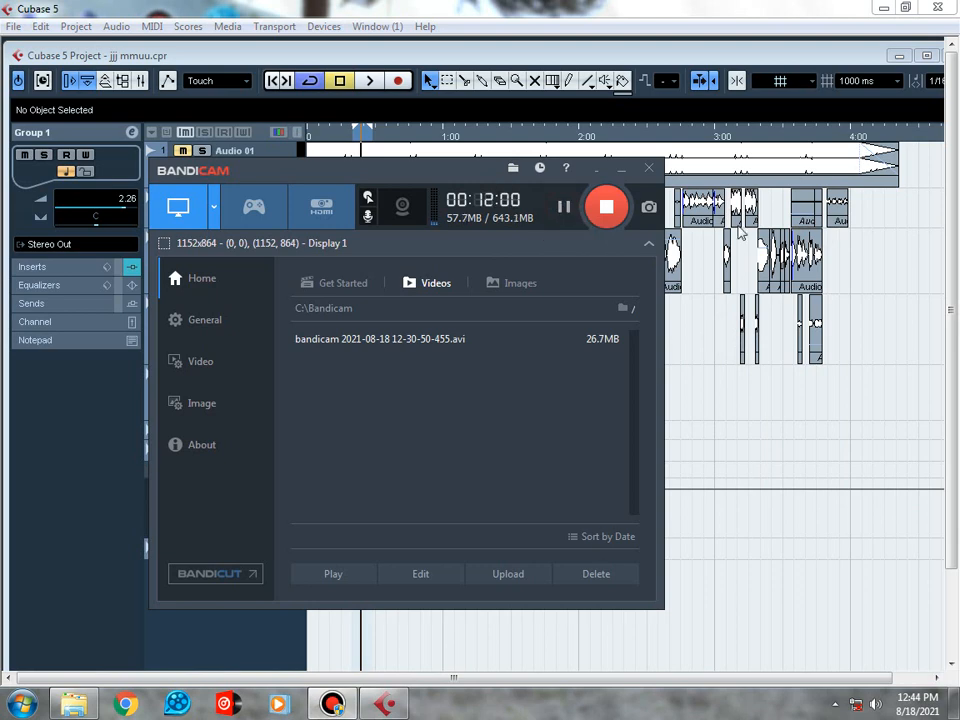
pyautogui.click(621, 169)
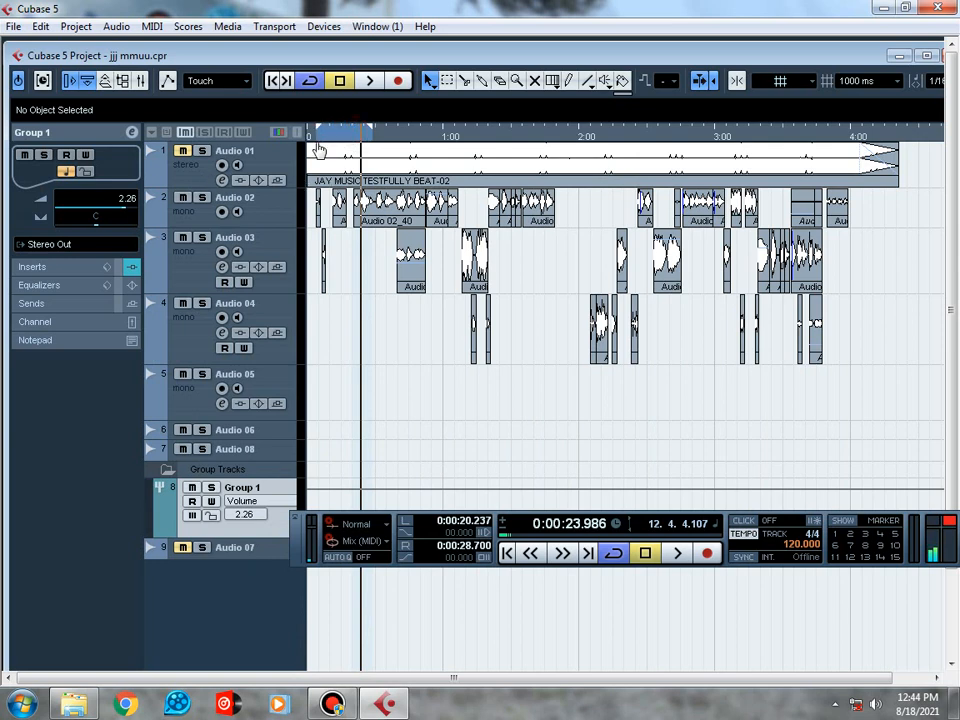
# Set the cycle range from 0:00:00.000 to 0:04:21.244, unmute Audio 01, and play the whole mix from the start
pyautogui.moveTo(310, 133); pyautogui.dragTo(900, 154)
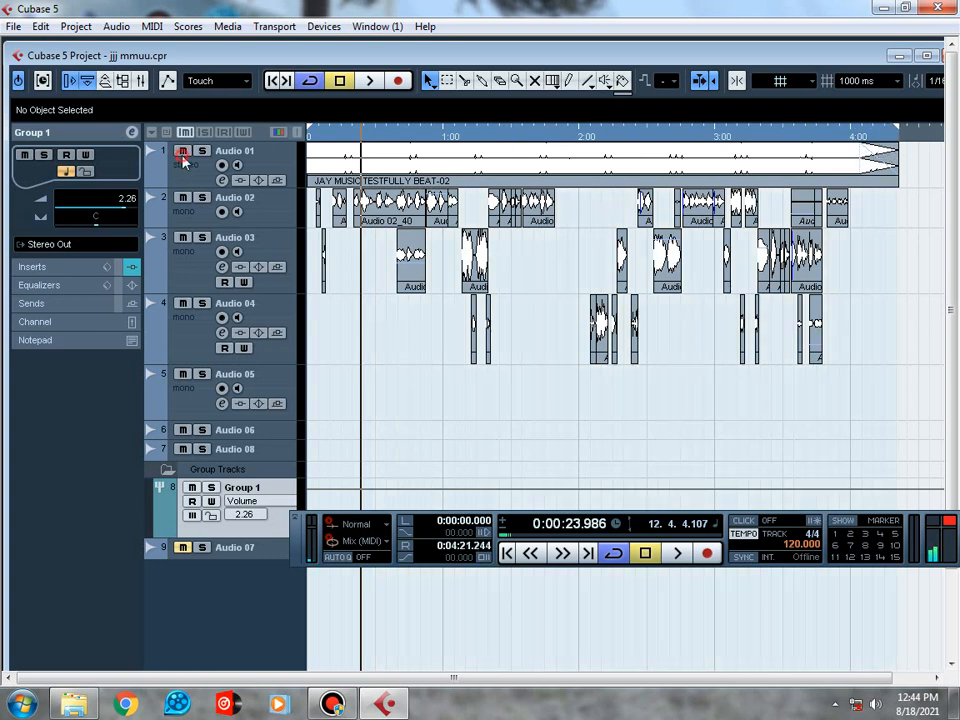
pyautogui.press('KP_Subtract')
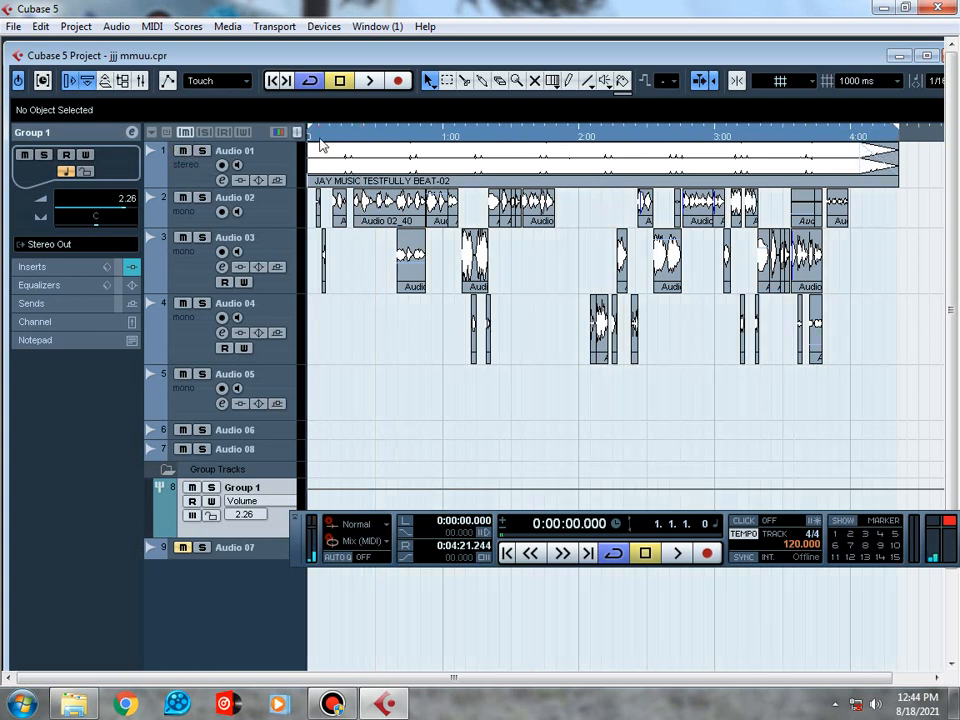
pyautogui.press('space')
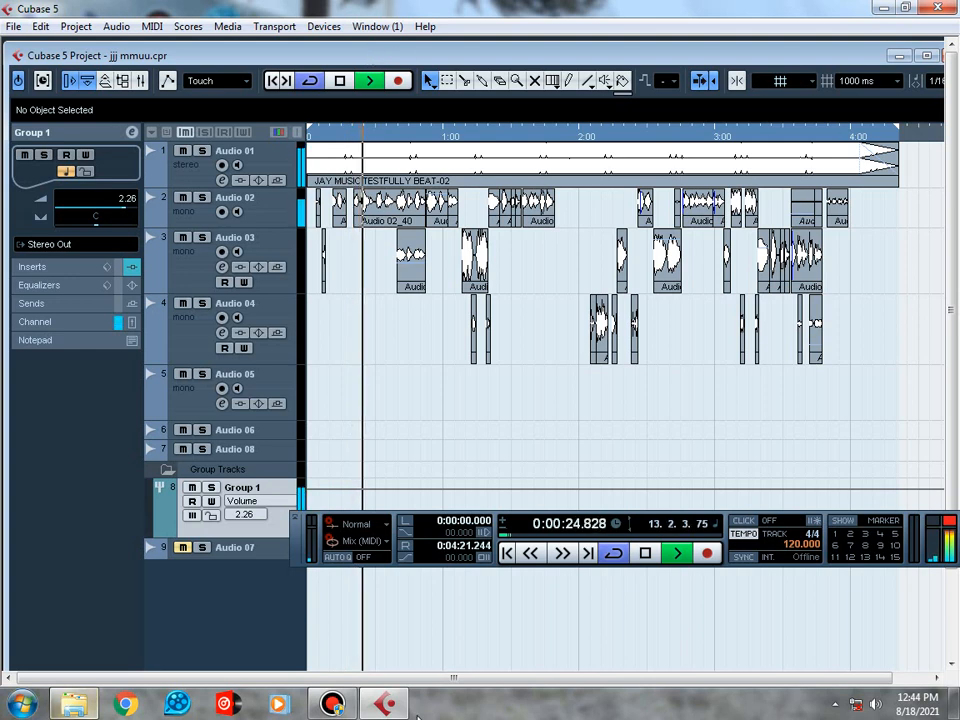
# Listen to the full mix, skipping ahead to about 3:42 and selecting the Audio 02_56 event, and stop playback at the end
pyautogui.moveTo(385, 703)
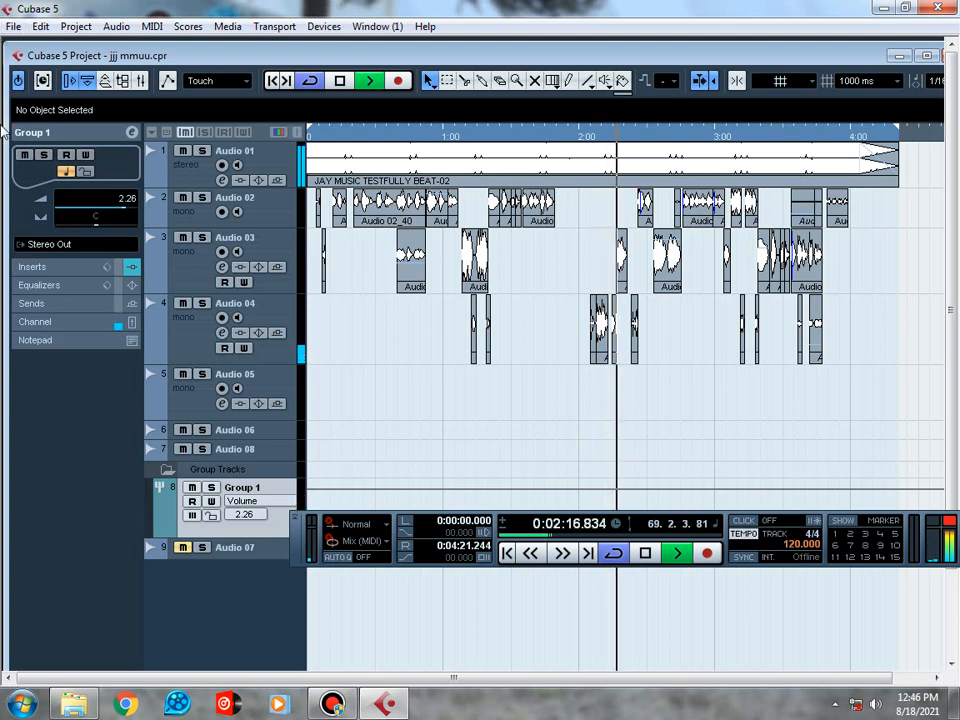
pyautogui.click(814, 140)
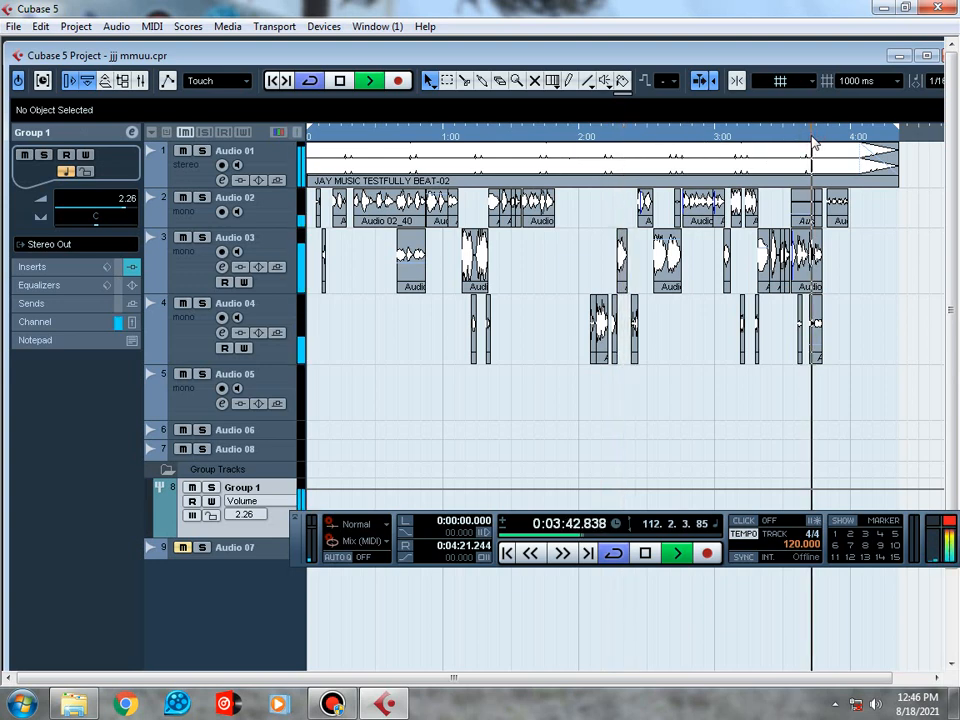
pyautogui.click(803, 214)
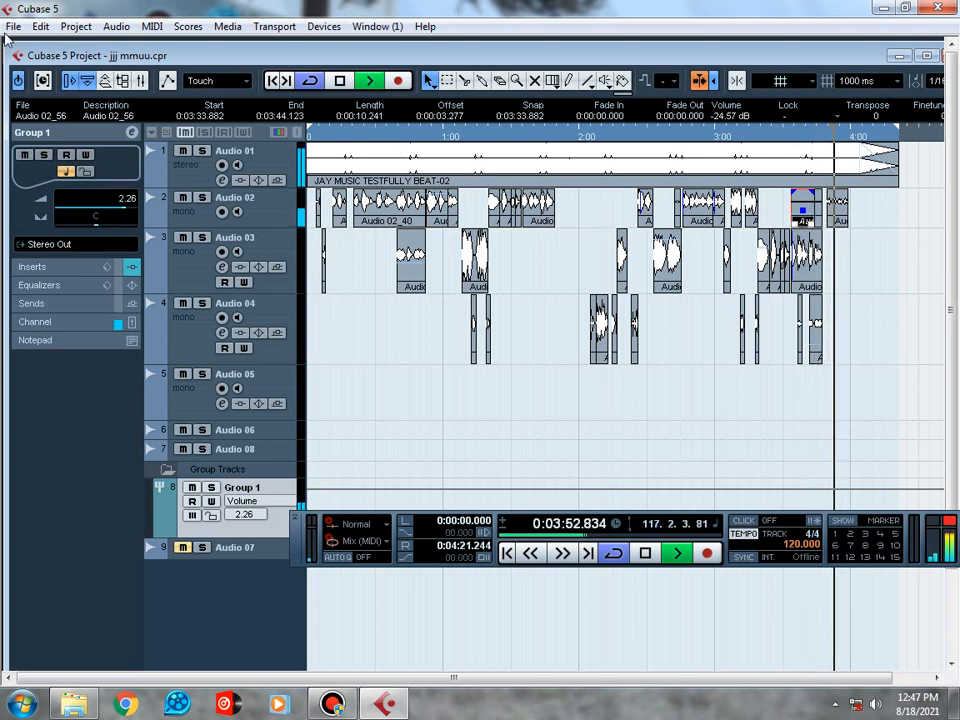
pyautogui.moveTo(435, 8)
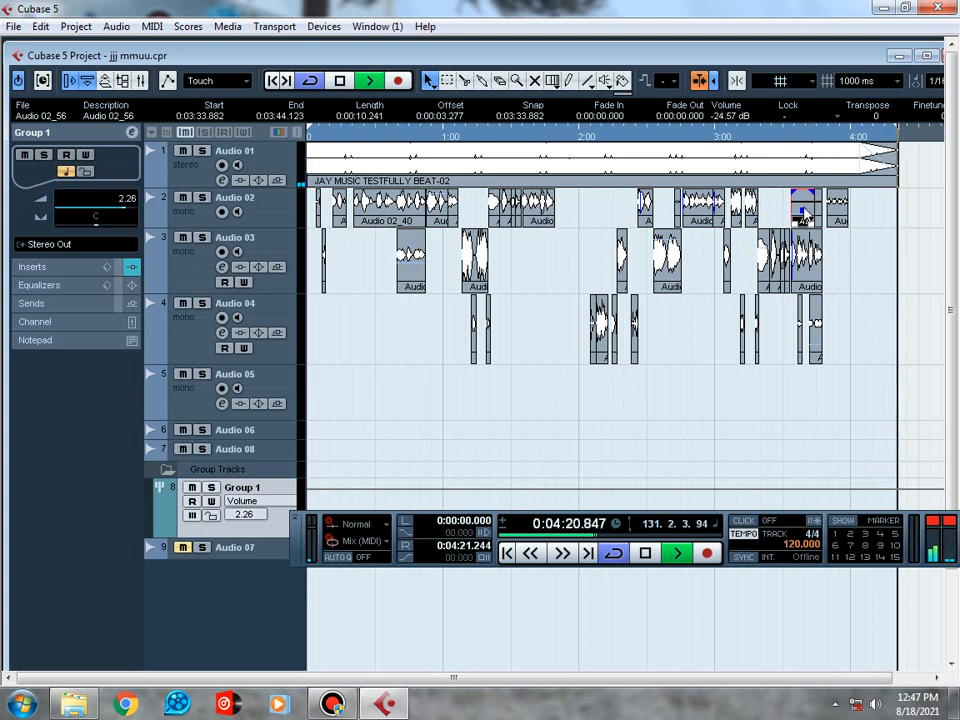
pyautogui.press('space')
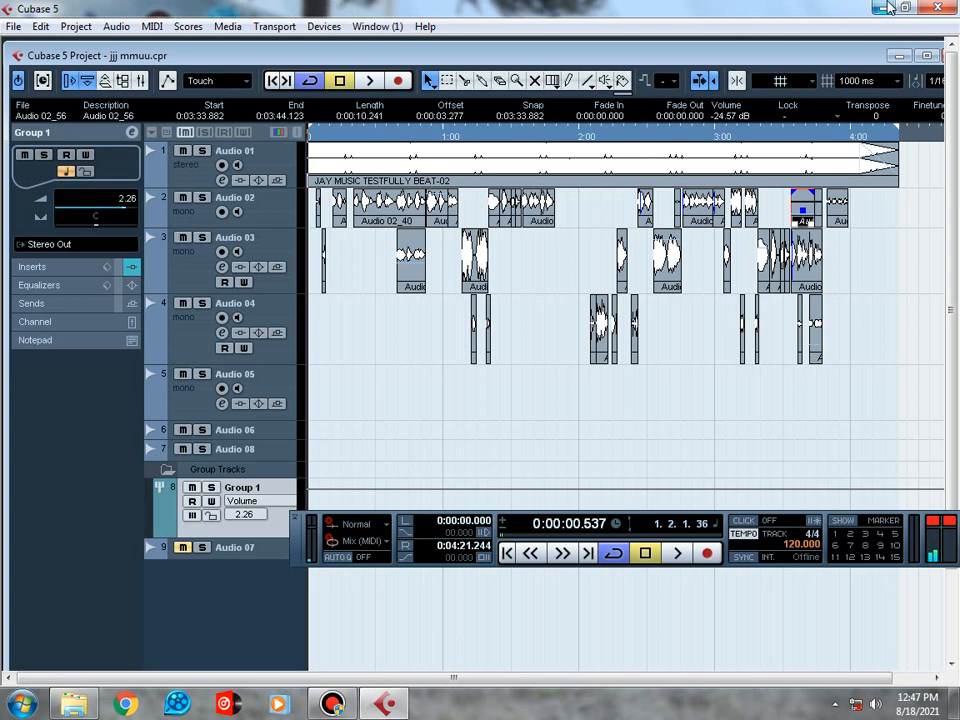
pyautogui.hotkey('alt', 'Tab')
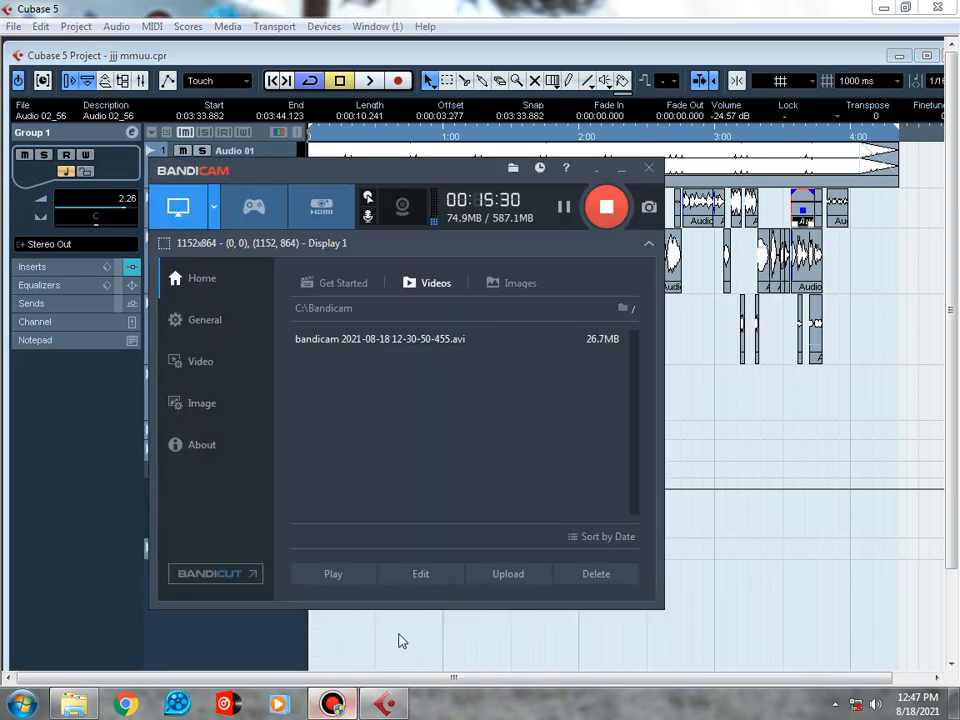